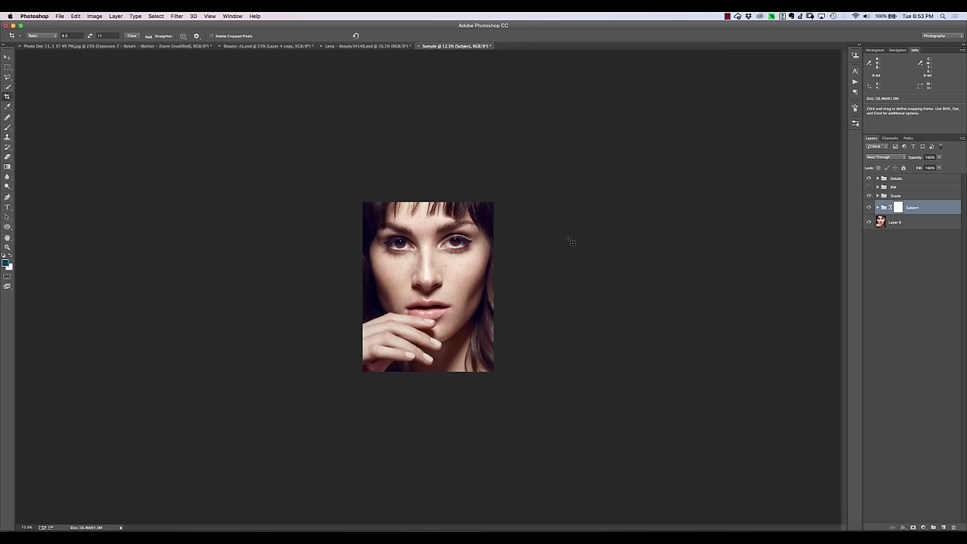
# Stamp all visible layers into a new merged layer above the Details group.
pyautogui.press('super+equal')
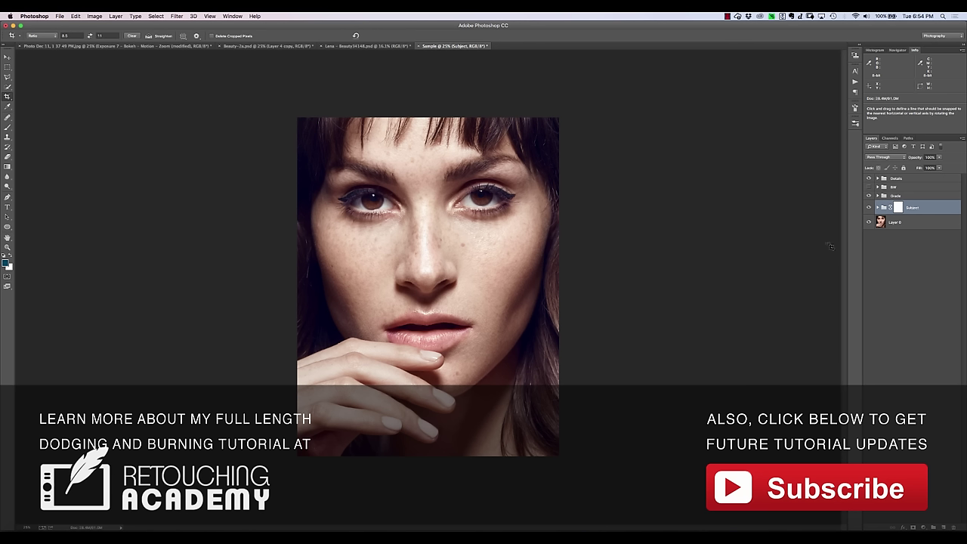
pyautogui.click(907, 179)
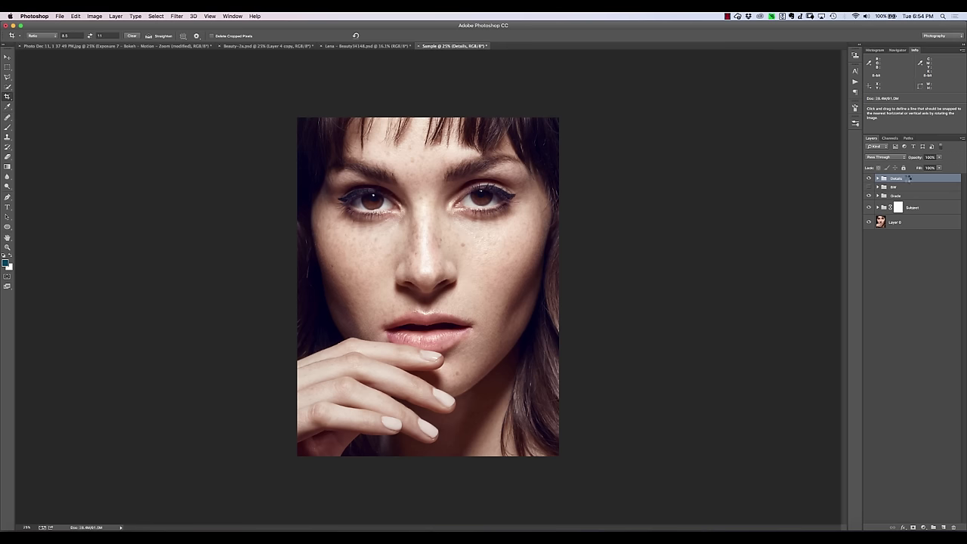
pyautogui.press('alt+shift+super+e')
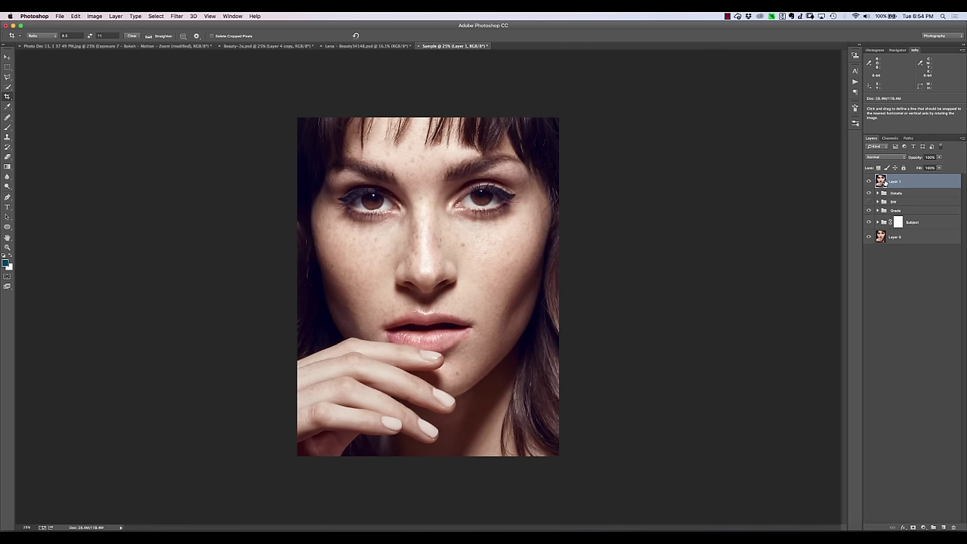
# Duplicate the merged layer into a new document named Print.
pyautogui.rightClick(901, 178)
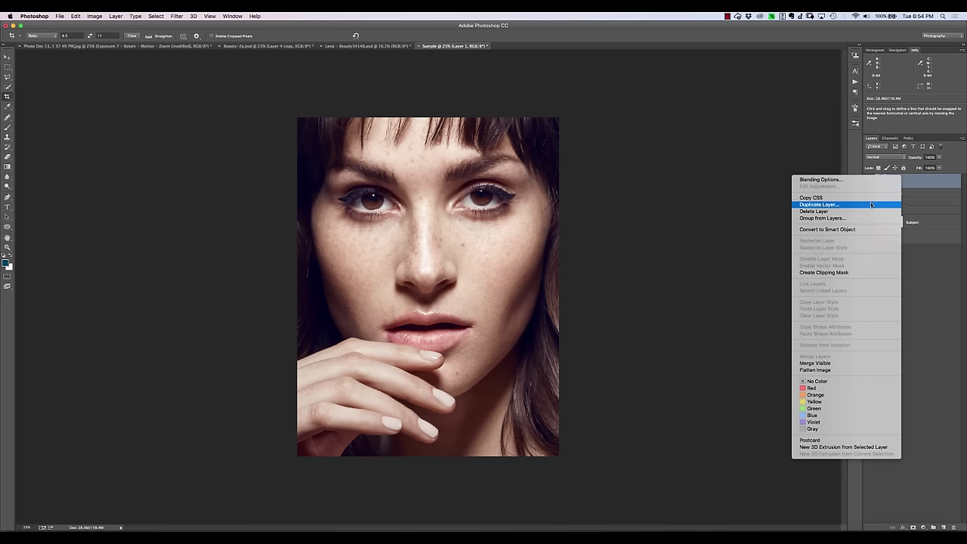
pyautogui.click(818, 204)
pyautogui.click(368, 179)
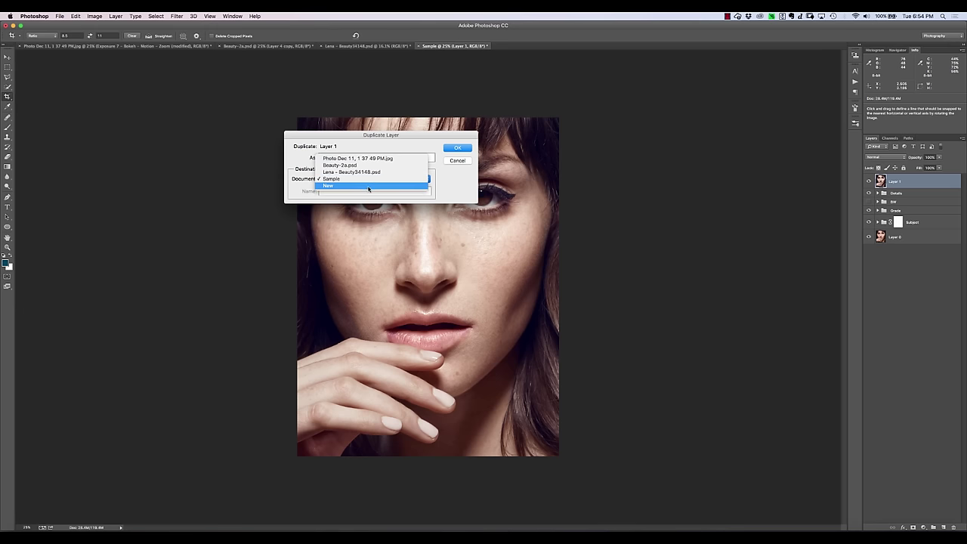
pyautogui.click(369, 185)
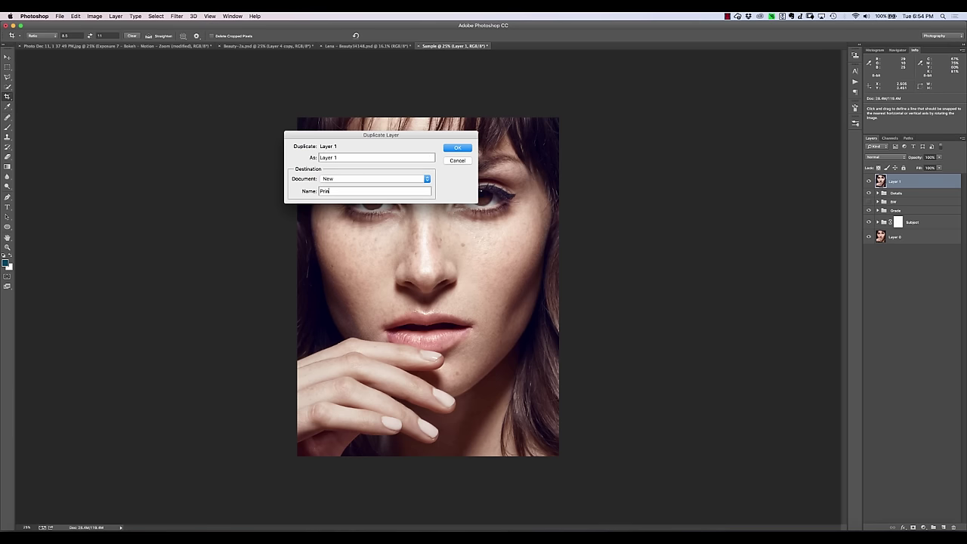
pyautogui.press('Return')
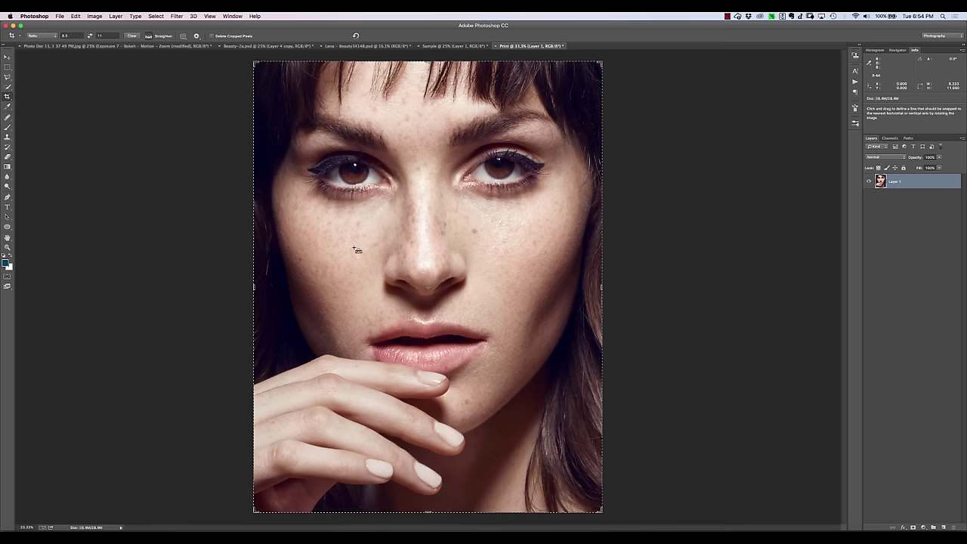
pyautogui.press('super+minus')
# Crop the portrait to a 7.5 by 10 ratio using the full image height, with Delete Cropped Pixels enabled.
pyautogui.press('v')
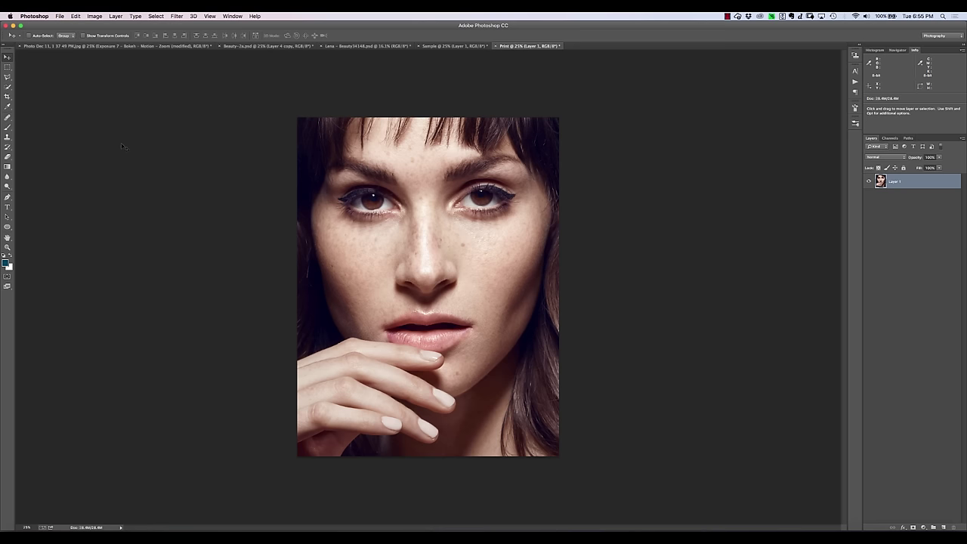
pyautogui.press('c')
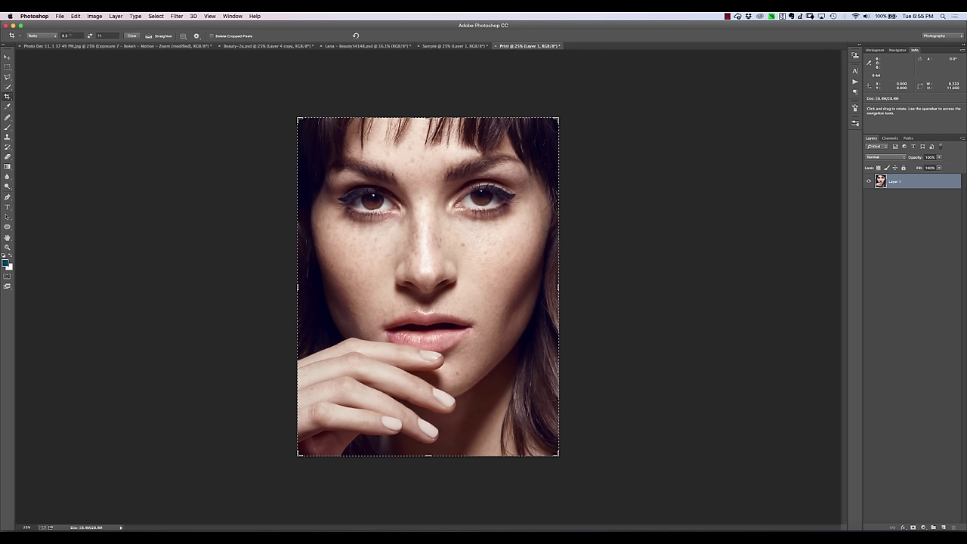
pyautogui.click(64, 36)
pyautogui.write('8.5')
pyautogui.write('7.5')
pyautogui.click(100, 35)
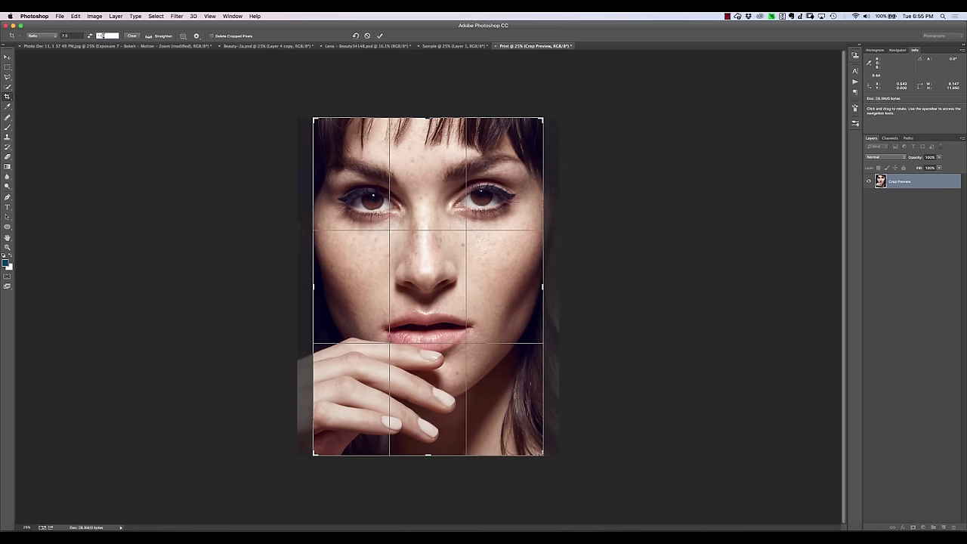
pyautogui.write('10')
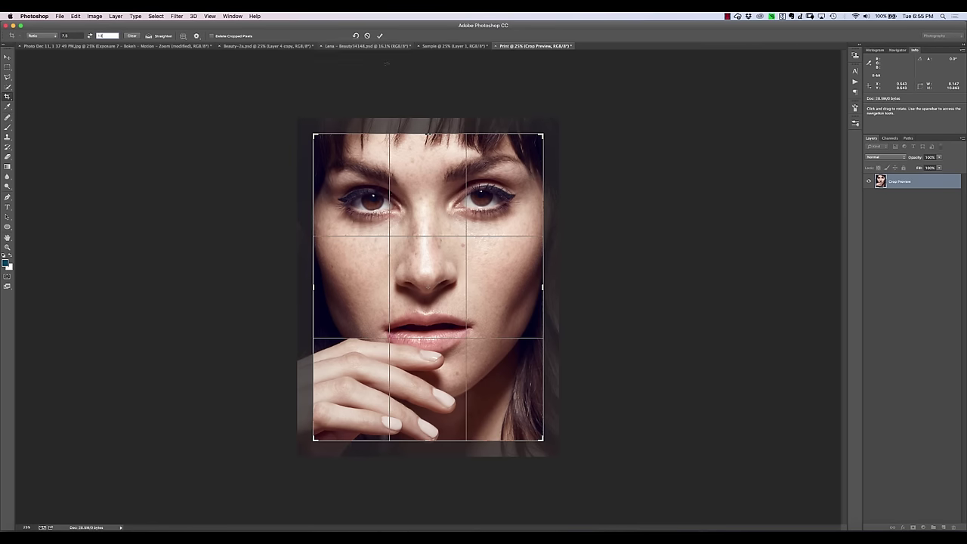
pyautogui.moveTo(542, 134); pyautogui.dragTo(553, 118)
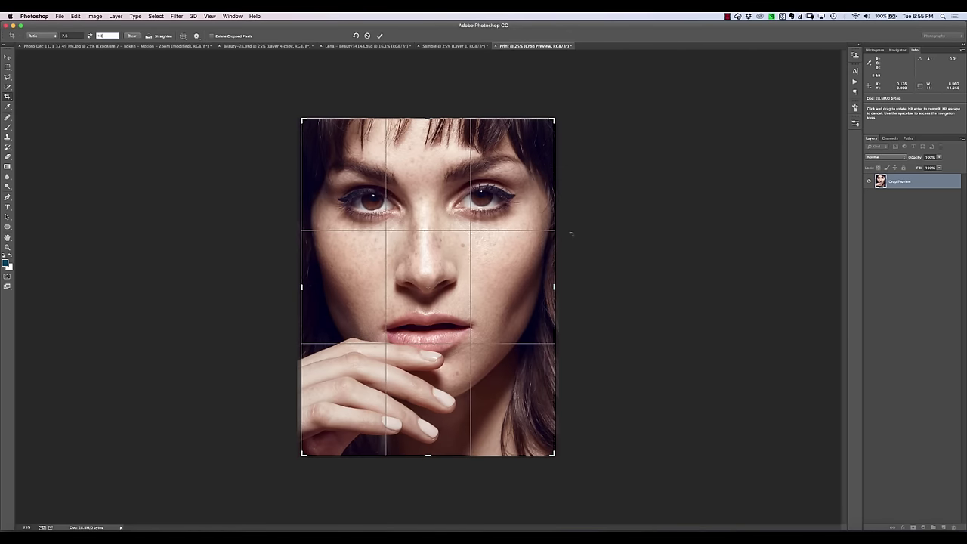
pyautogui.press('Return')
pyautogui.click(214, 37)
pyautogui.press('Return')
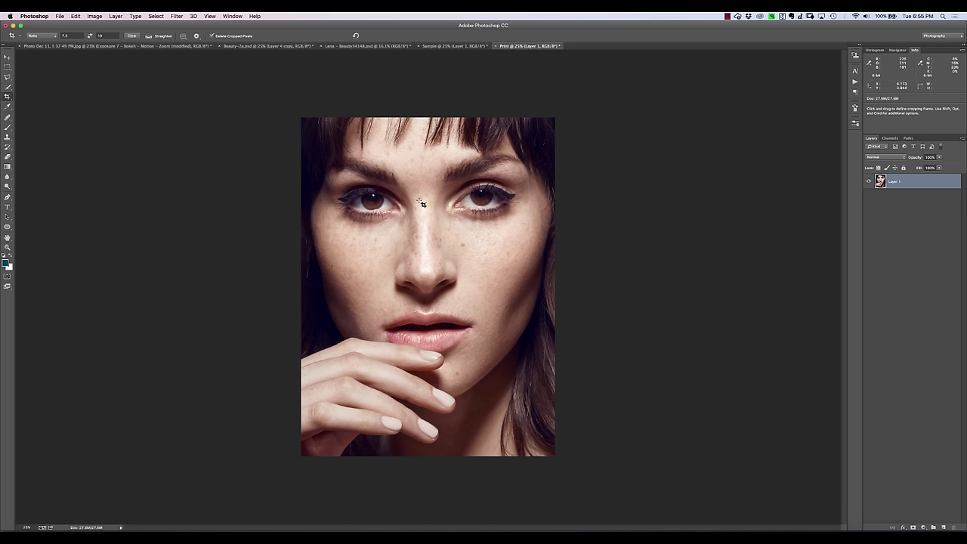
# Resize the image to 7.5 inches wide at 360 pixels/inch, resampling with Preserve Details (enlargement).
pyautogui.press('super')
pyautogui.press('super+alt+i')
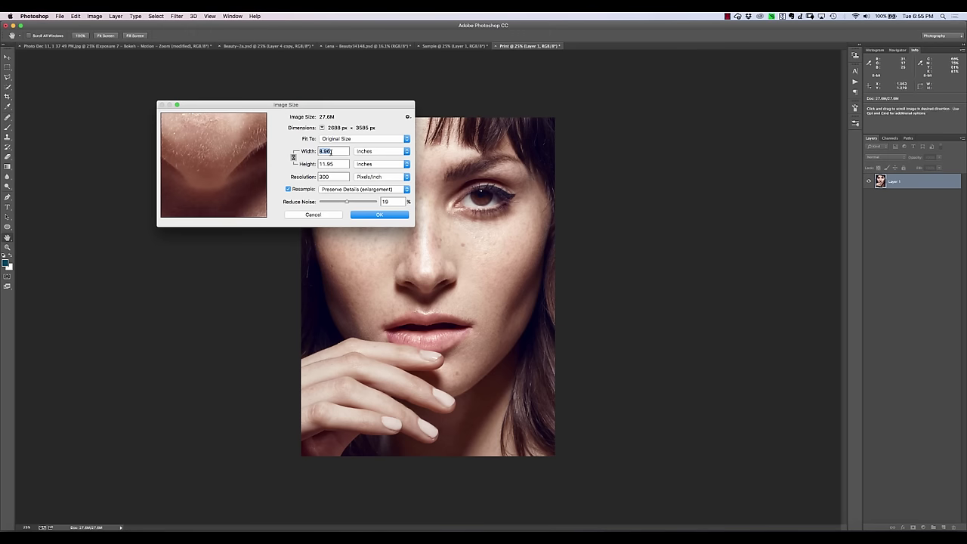
pyautogui.write('7.5')
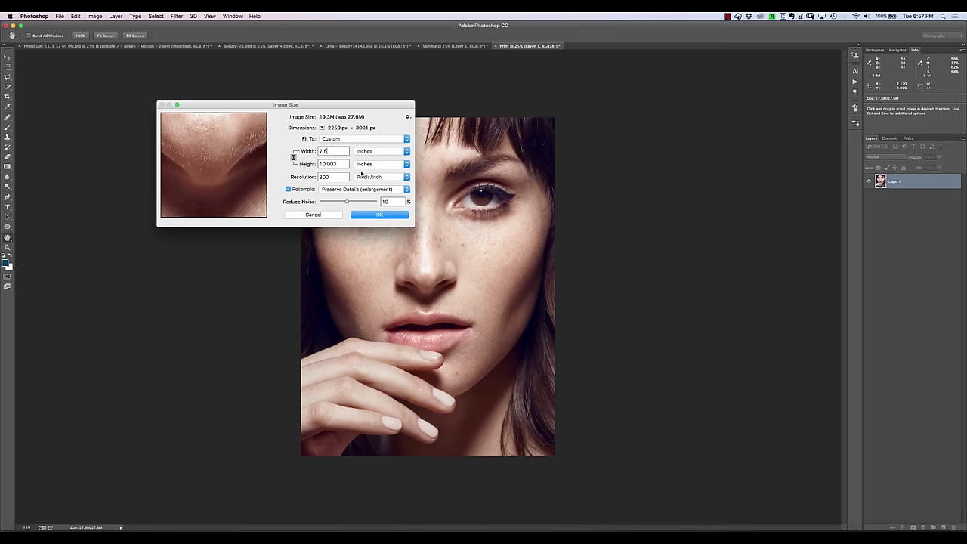
pyautogui.doubleClick(324, 176)
pyautogui.write('360')
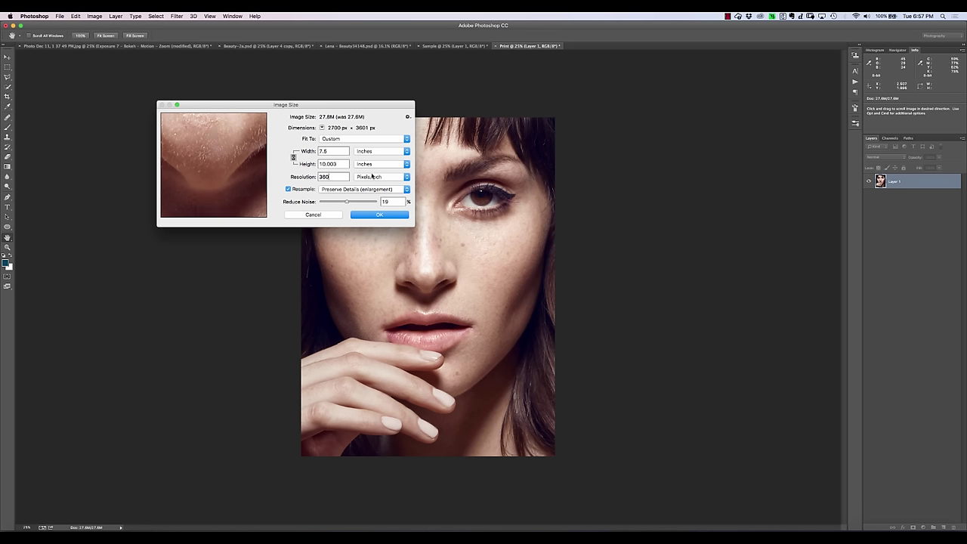
pyautogui.click(345, 189)
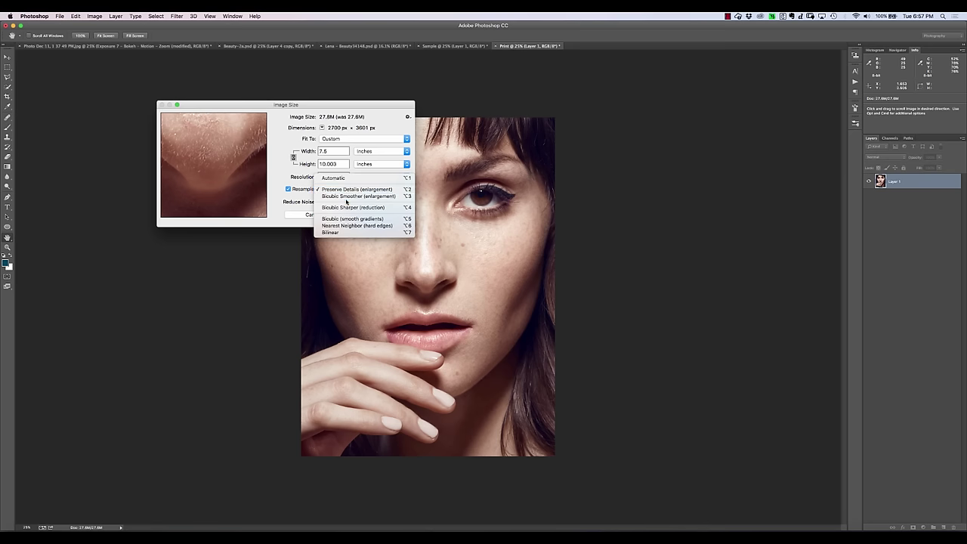
pyautogui.click(342, 189)
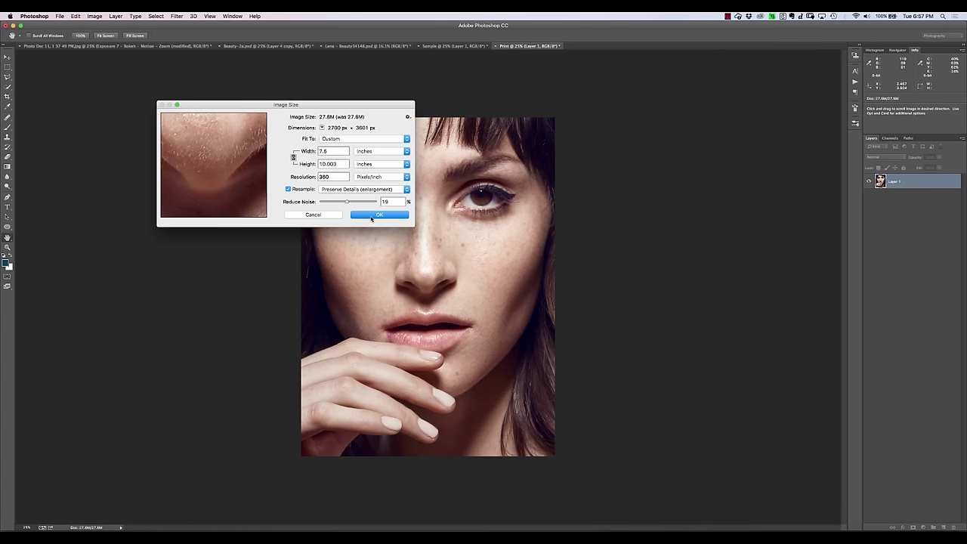
pyautogui.click(371, 218)
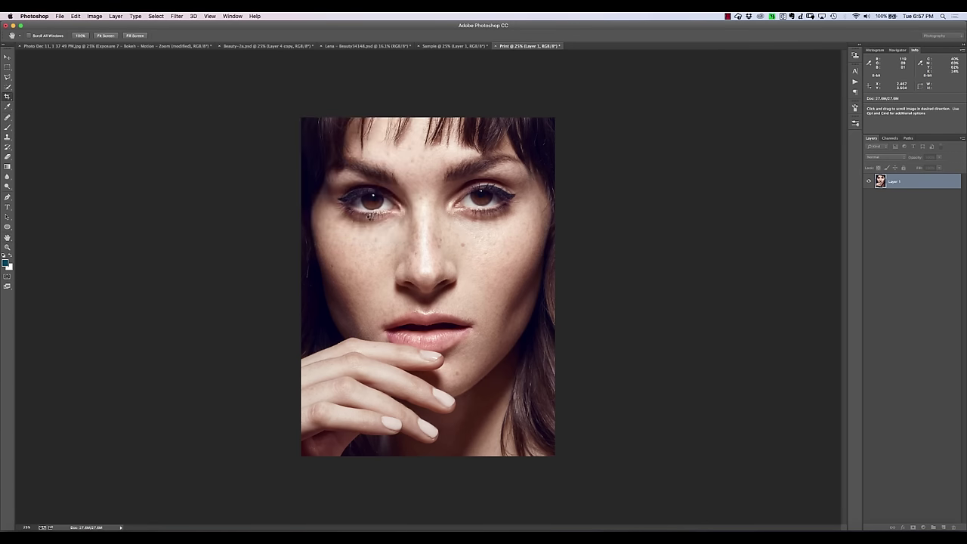
# Enlarge the canvas to 8.5 by 11 inches, anchored at the centre, to add a border around the portrait.
pyautogui.press('c')
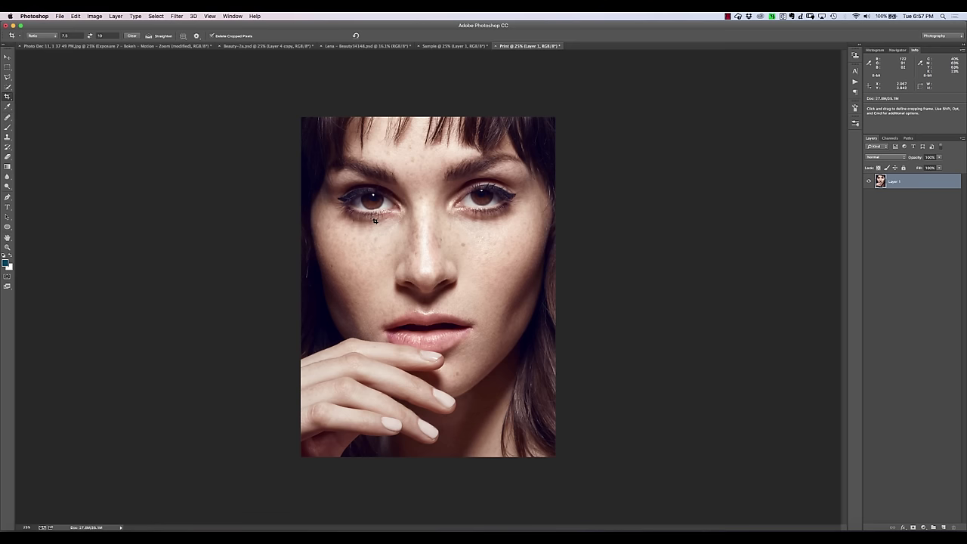
pyautogui.press('super+alt+c')
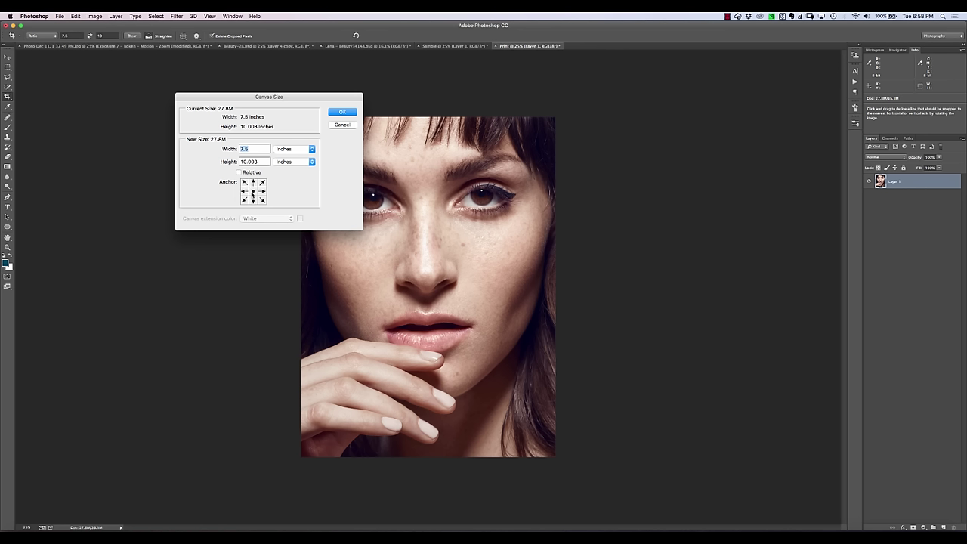
pyautogui.write('8.5')
pyautogui.doubleClick(259, 161)
pyautogui.write('11')
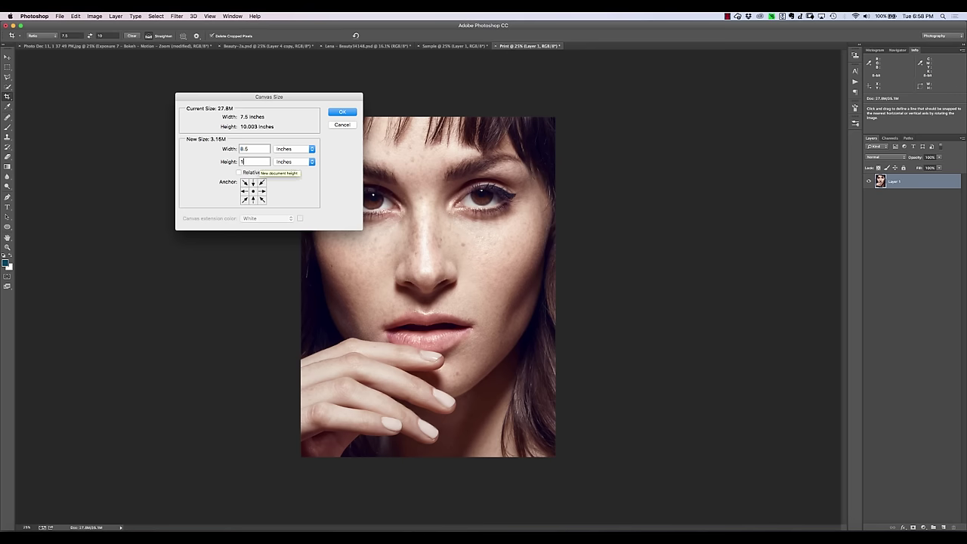
pyautogui.click(342, 112)
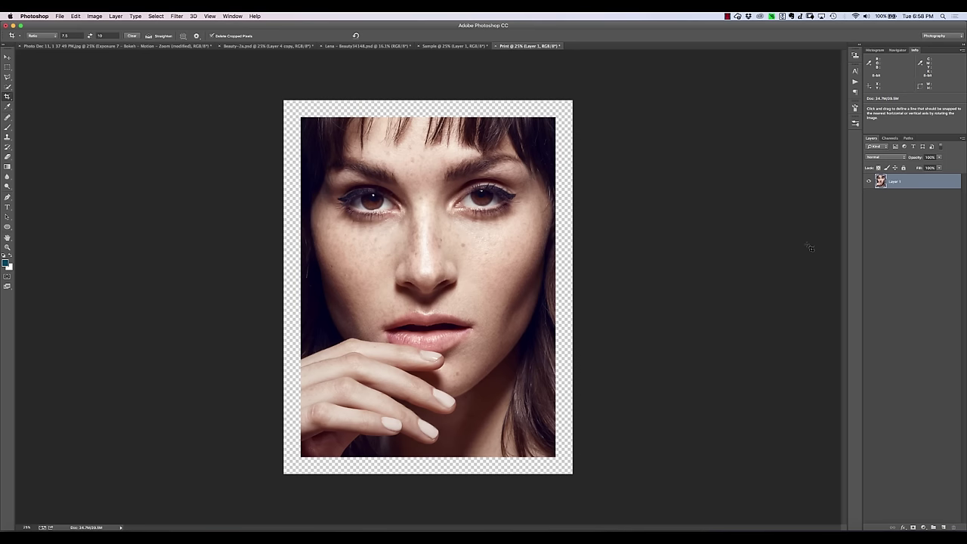
# Add a new layer beneath the portrait layer and fill it with the white background color.
pyautogui.click(943, 526)
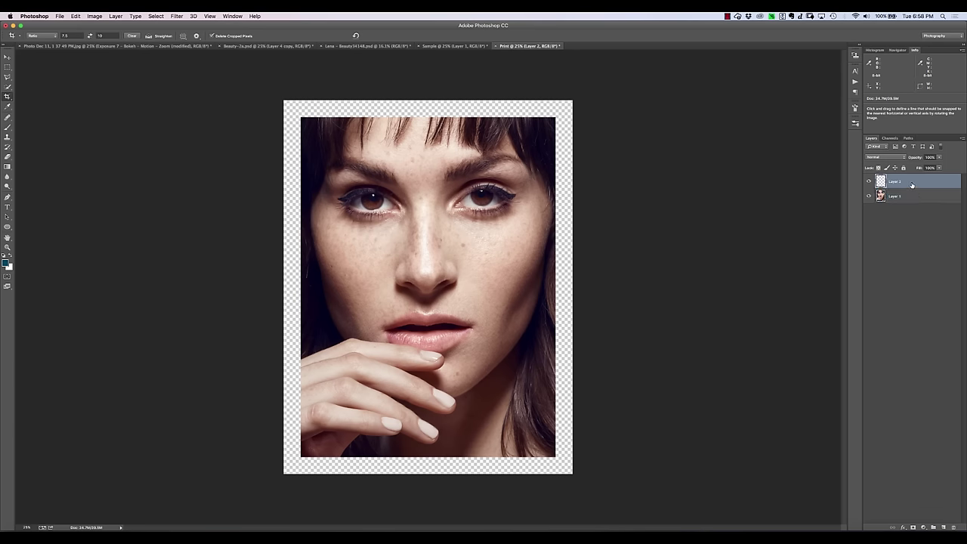
pyautogui.moveTo(910, 184); pyautogui.dragTo(912, 202)
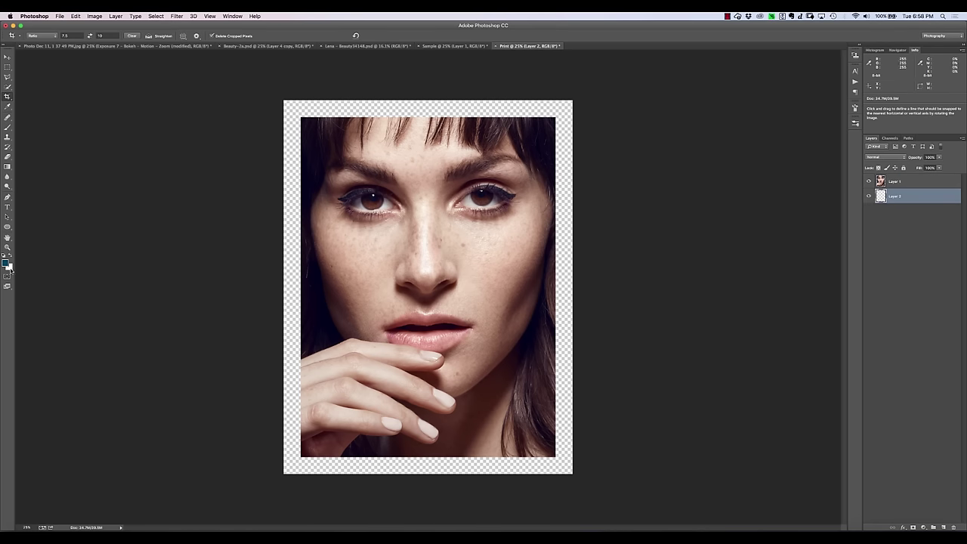
pyautogui.press('super+BackSpace')
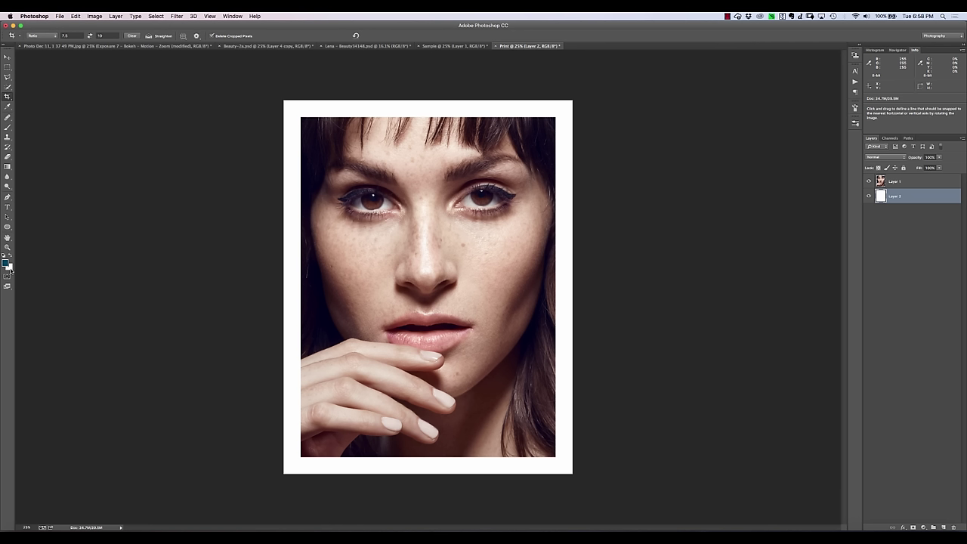
# Duplicate the portrait layer and desaturate the copy.
pyautogui.click(914, 184)
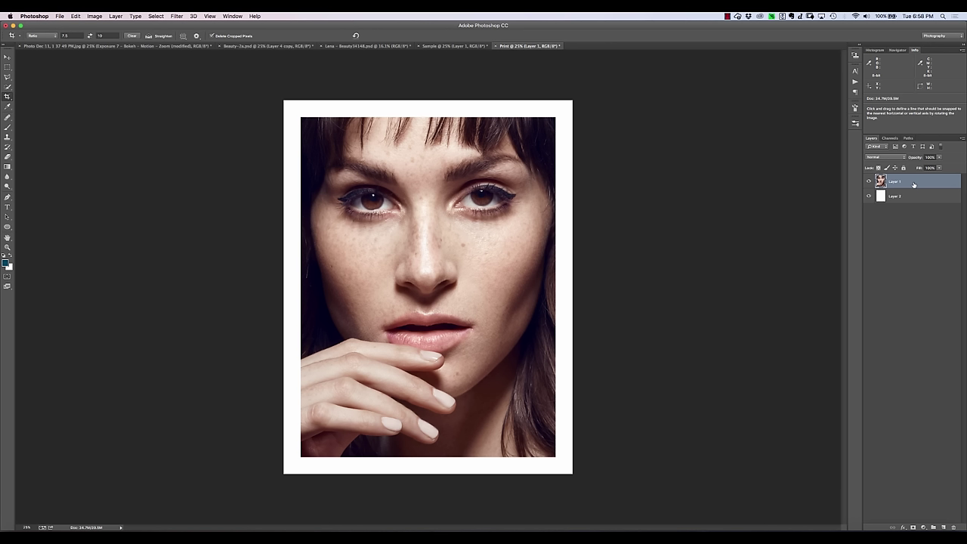
pyautogui.press('super+j')
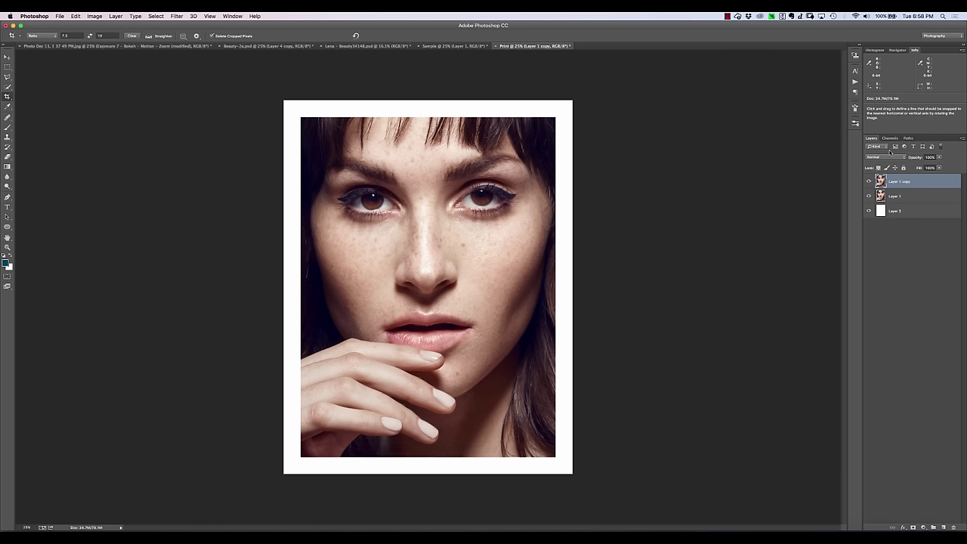
pyautogui.press('super+shift+u')
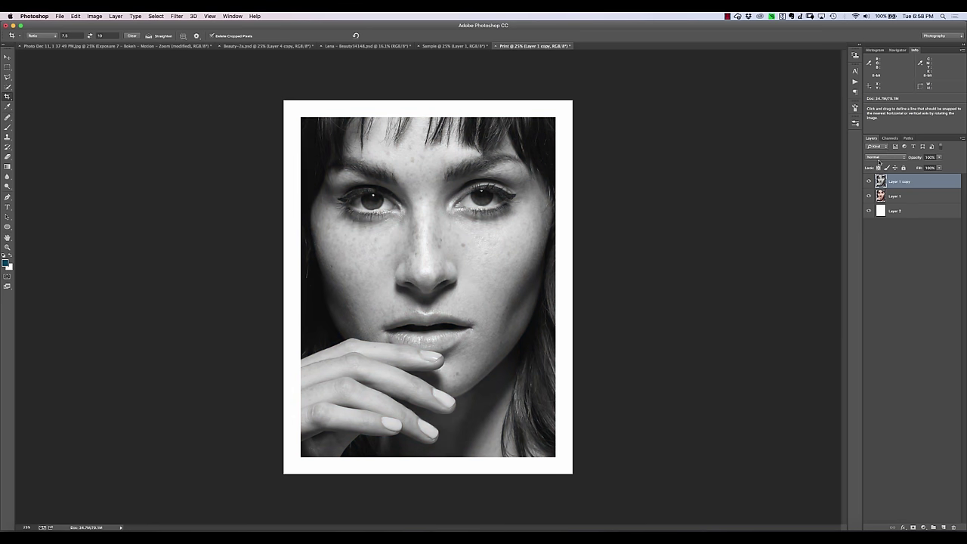
# Set the desaturated copy's blend mode to Soft Light and its opacity to 10%.
pyautogui.click(878, 157)
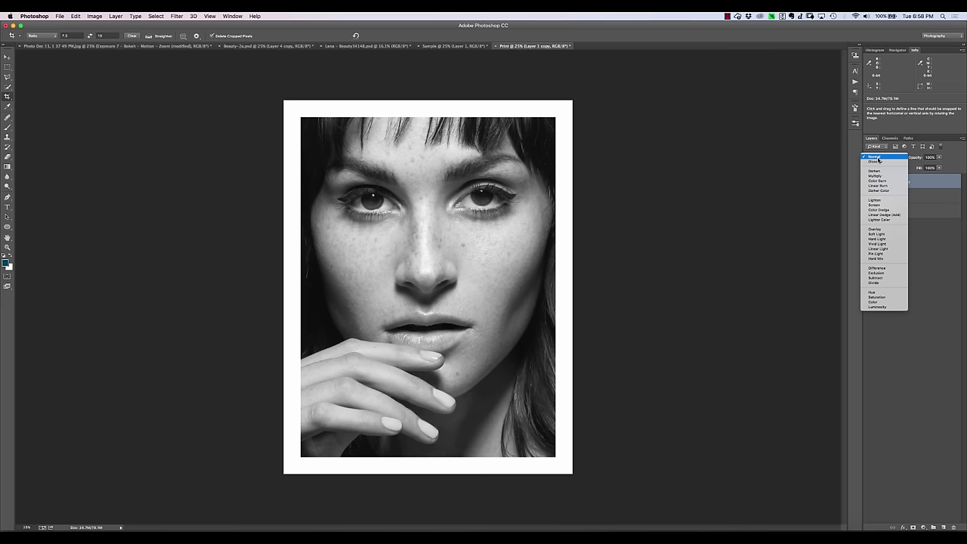
pyautogui.click(876, 234)
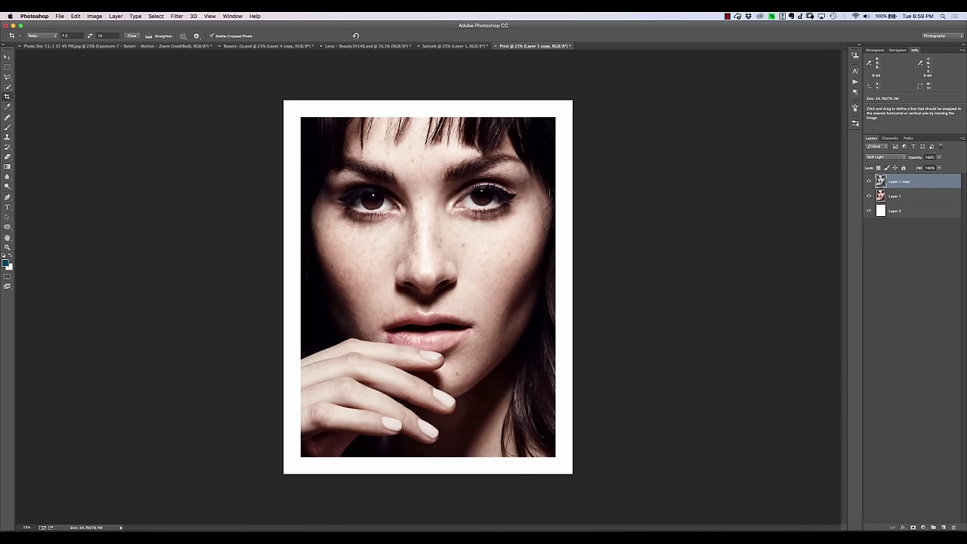
pyautogui.click(930, 156)
pyautogui.write('1')
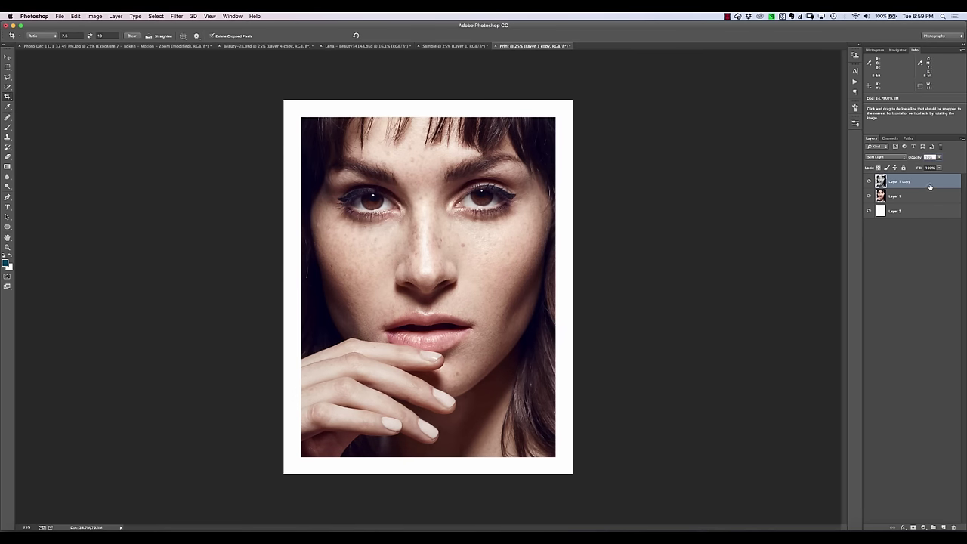
pyautogui.press('Return')
# Duplicate the desaturated Soft Light layer and apply a High Pass filter to the new copy, trying several radii.
pyautogui.press('super+j')
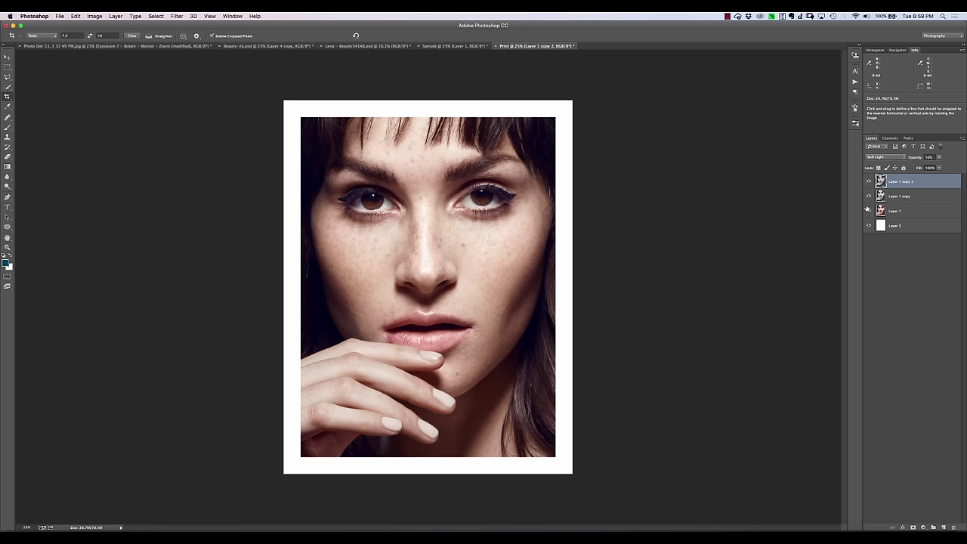
pyautogui.click(176, 15)
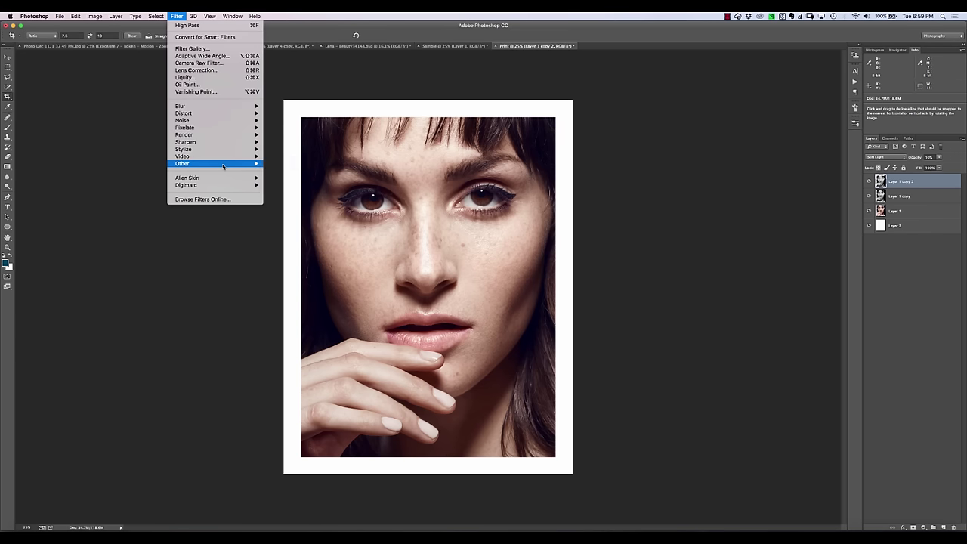
pyautogui.moveTo(223, 165)
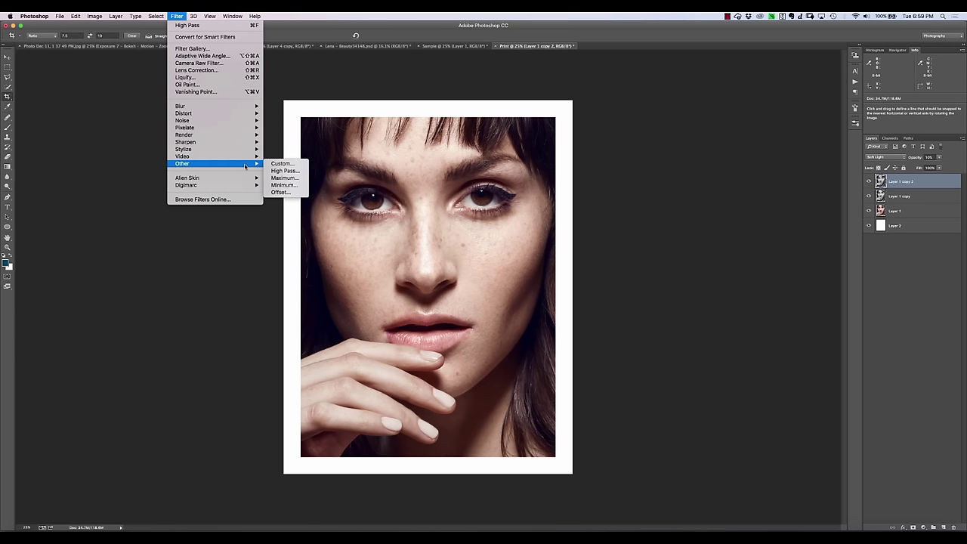
pyautogui.click(293, 172)
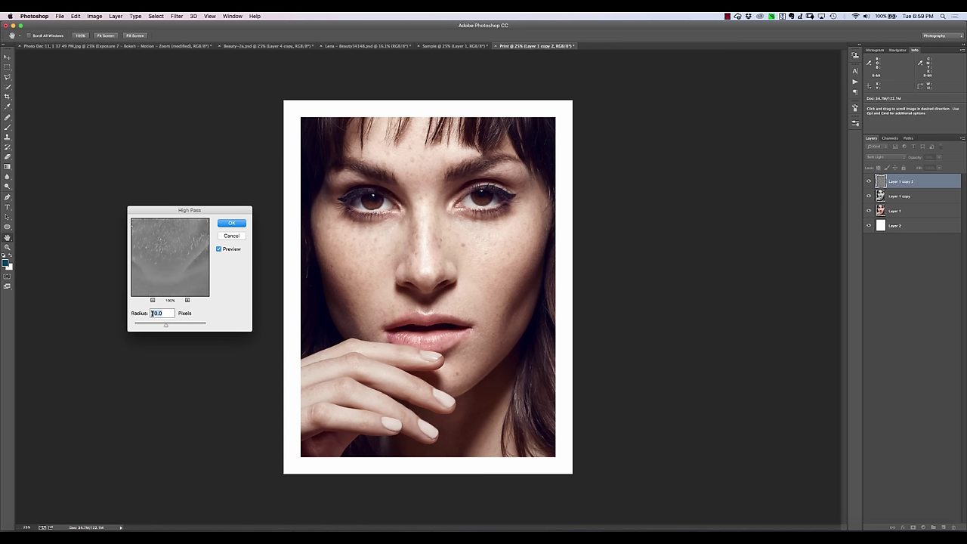
pyautogui.moveTo(165, 326); pyautogui.dragTo(170, 326)
pyautogui.click(184, 326)
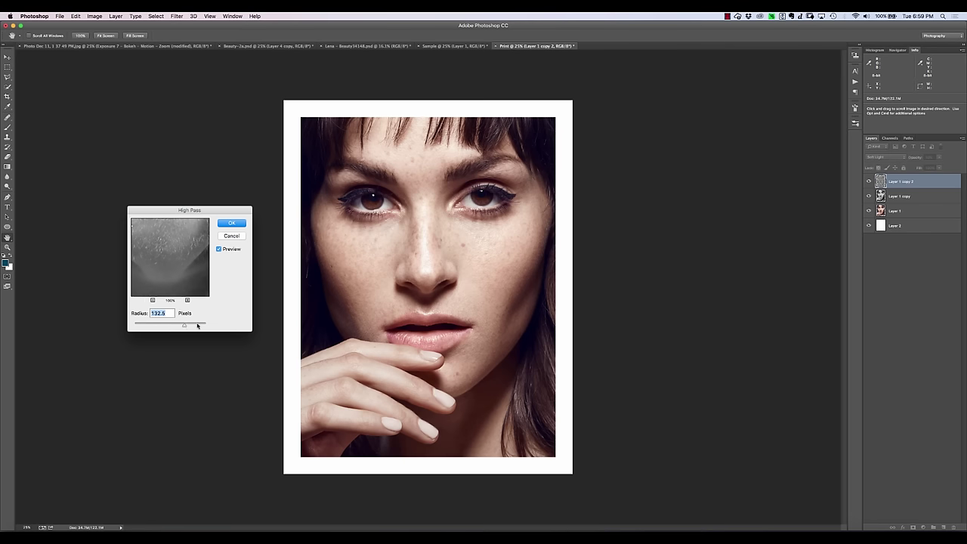
pyautogui.click(142, 326)
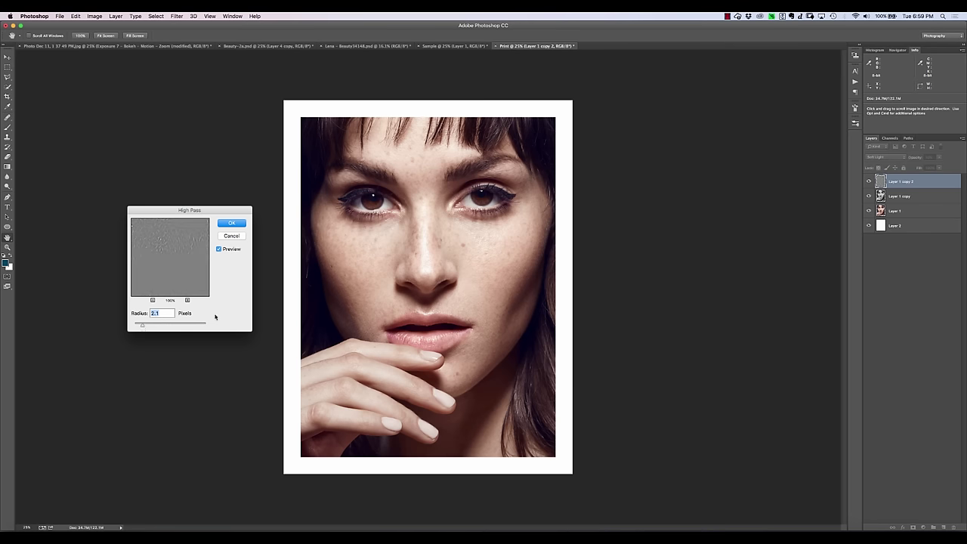
pyautogui.click(195, 325)
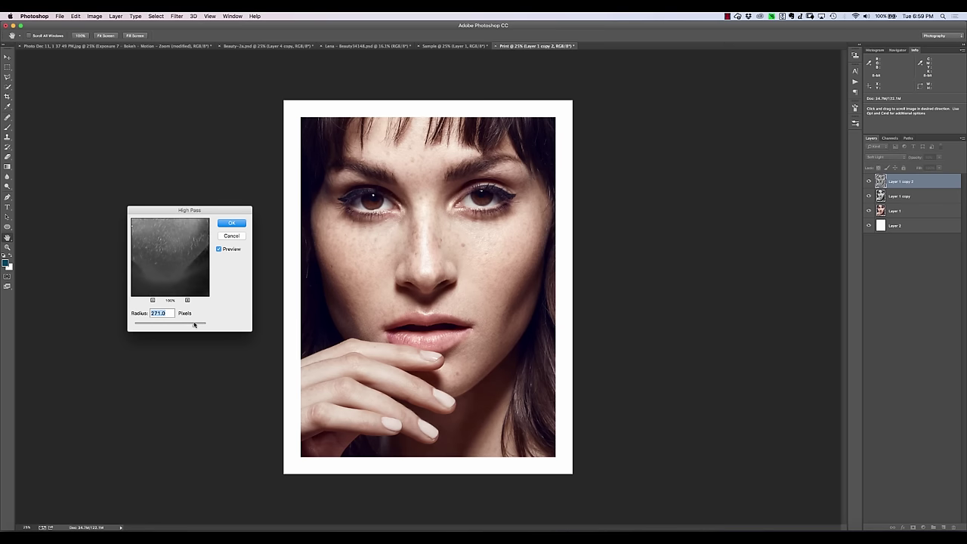
pyautogui.moveTo(161, 326); pyautogui.dragTo(172, 326)
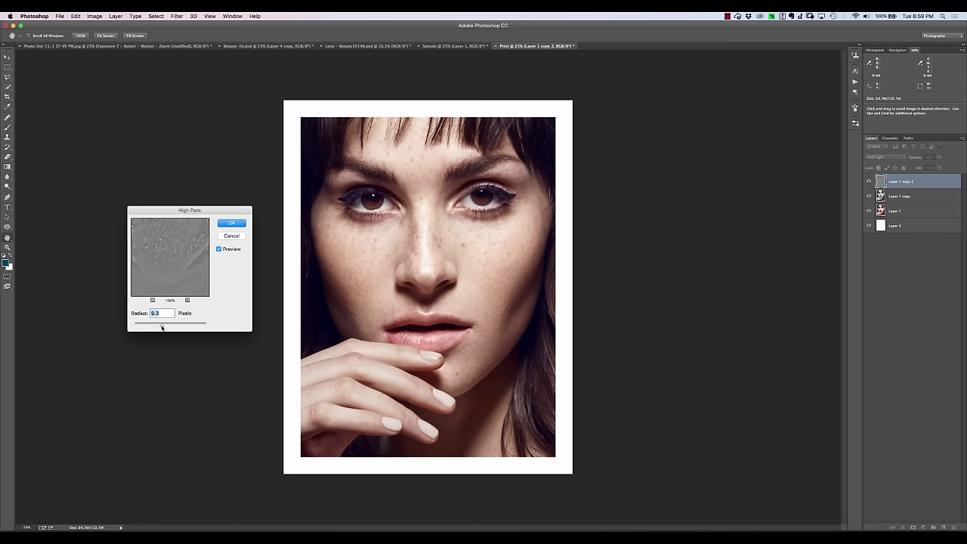
pyautogui.moveTo(170, 326); pyautogui.dragTo(166, 325)
pyautogui.click(225, 225)
pyautogui.press('c')
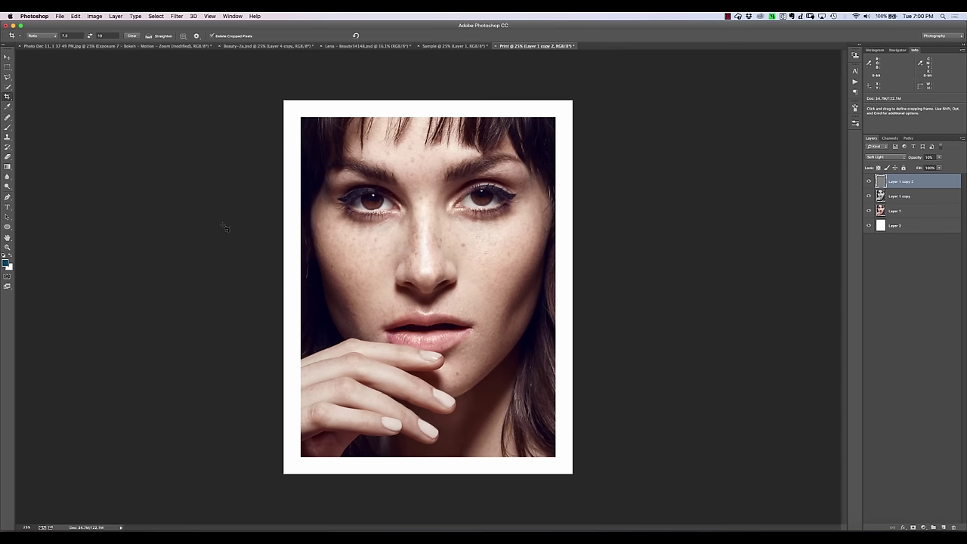
# Examine the eye and skin detail up close with the High Pass layer hidden and shown.
pyautogui.press('super+plus')
pyautogui.press('super+plus')
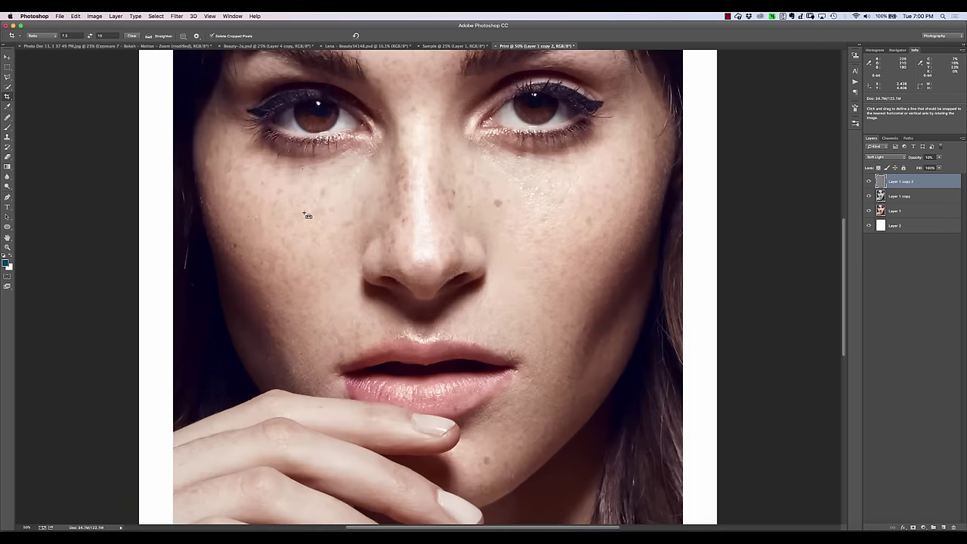
pyautogui.press('super+plus')
pyautogui.press('super+plus')
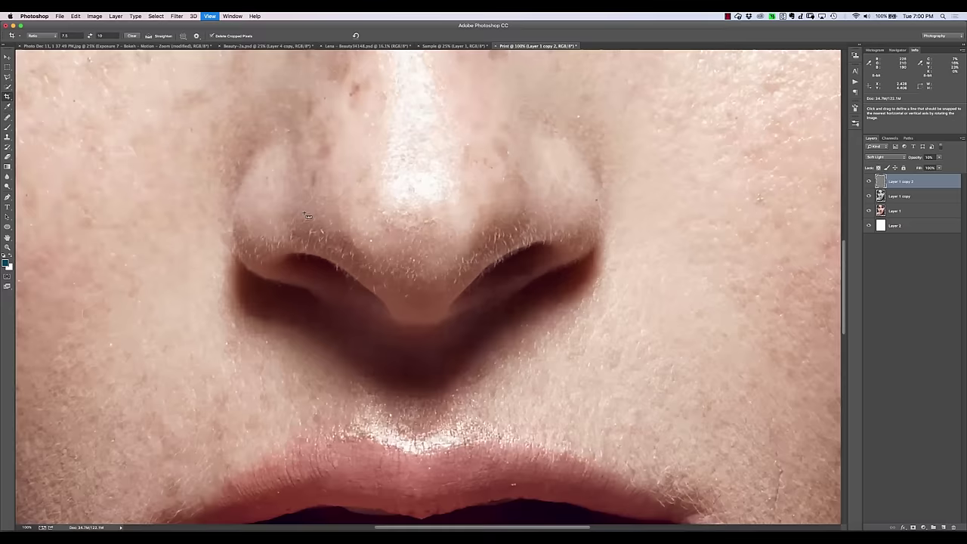
pyautogui.press('super+plus')
pyautogui.scroll(10, 307, 216)
pyautogui.hscroll(-3, 307, 216)
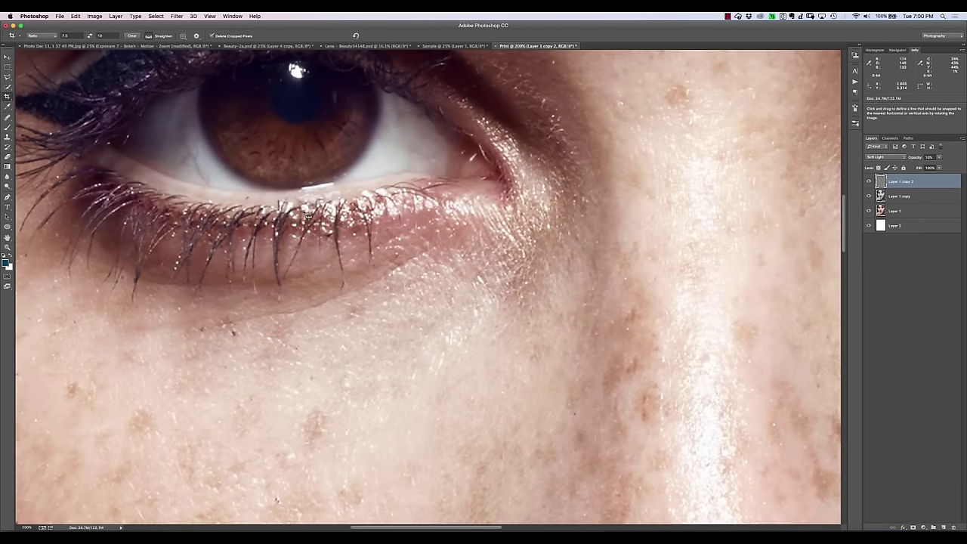
pyautogui.press('super+minus')
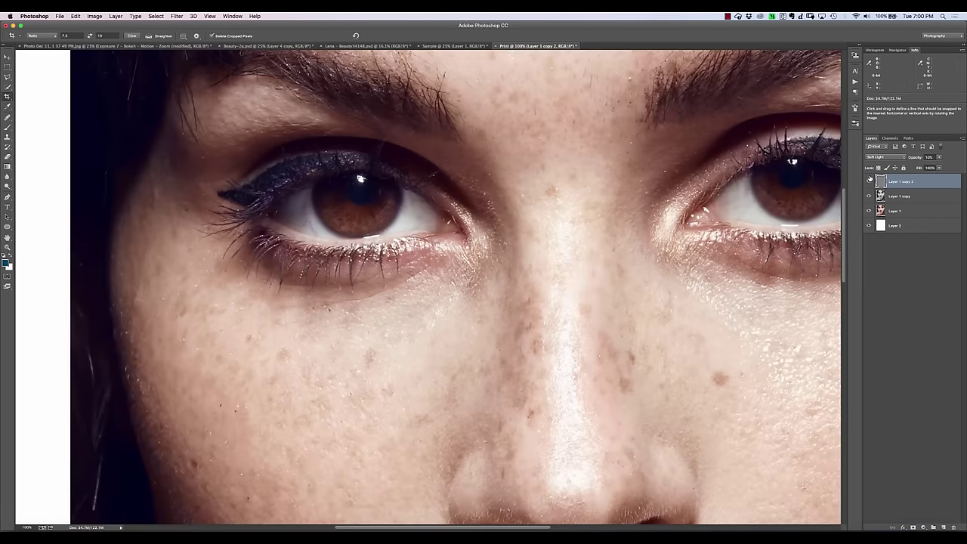
pyautogui.click(870, 179)
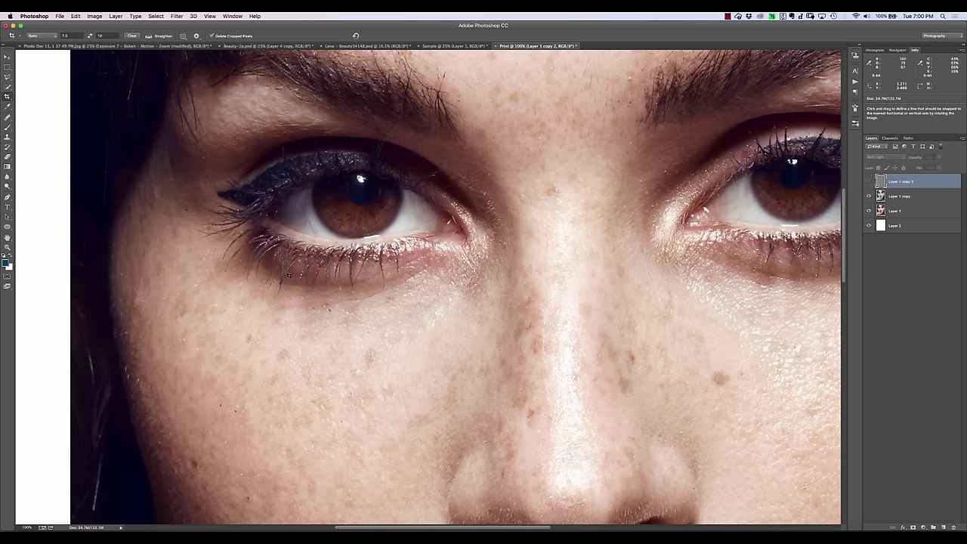
pyautogui.click(869, 182)
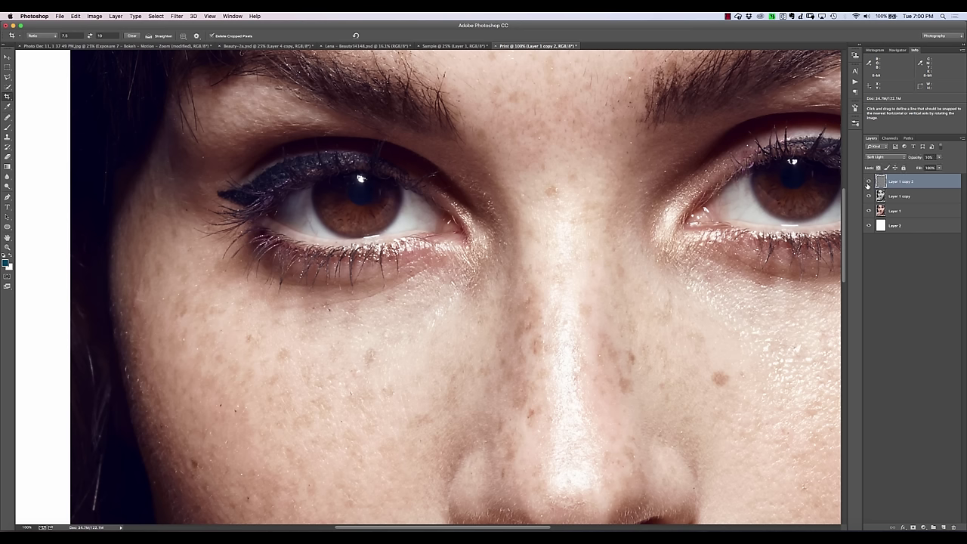
# Raise the High Pass layer's opacity to 25%, comparing the portrait with the layer hidden and shown.
pyautogui.click(930, 157)
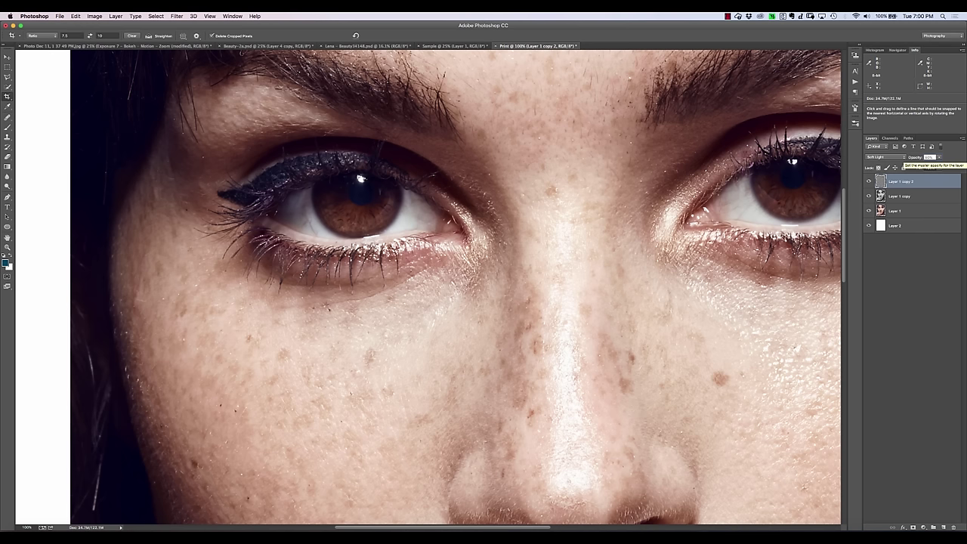
pyautogui.click(868, 181)
pyautogui.click(867, 182)
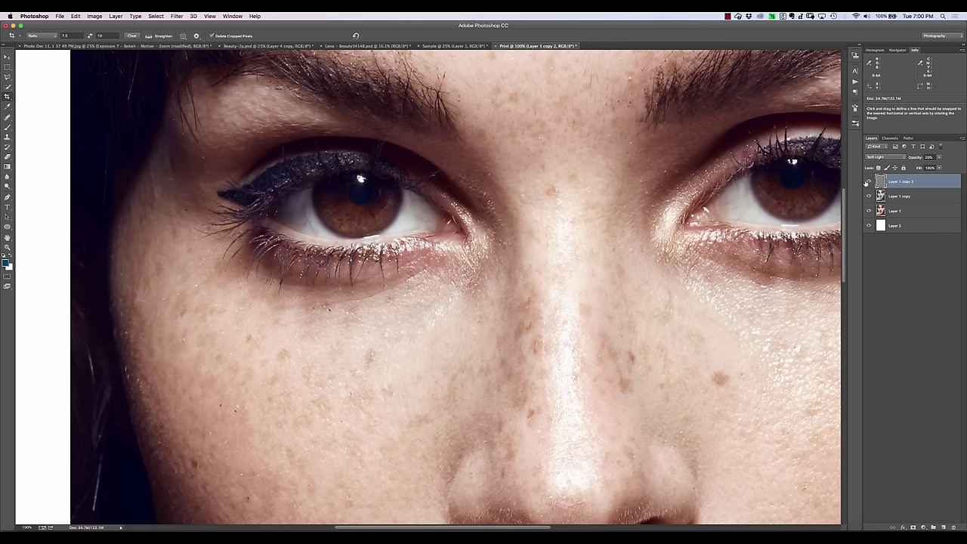
pyautogui.click(866, 182)
pyautogui.click(866, 182)
pyautogui.click(866, 183)
pyautogui.click(867, 182)
pyautogui.press('2')
pyautogui.press('5')
# Stamp all visible layers into a new merged layer at the top of the stack.
pyautogui.press('super+0')
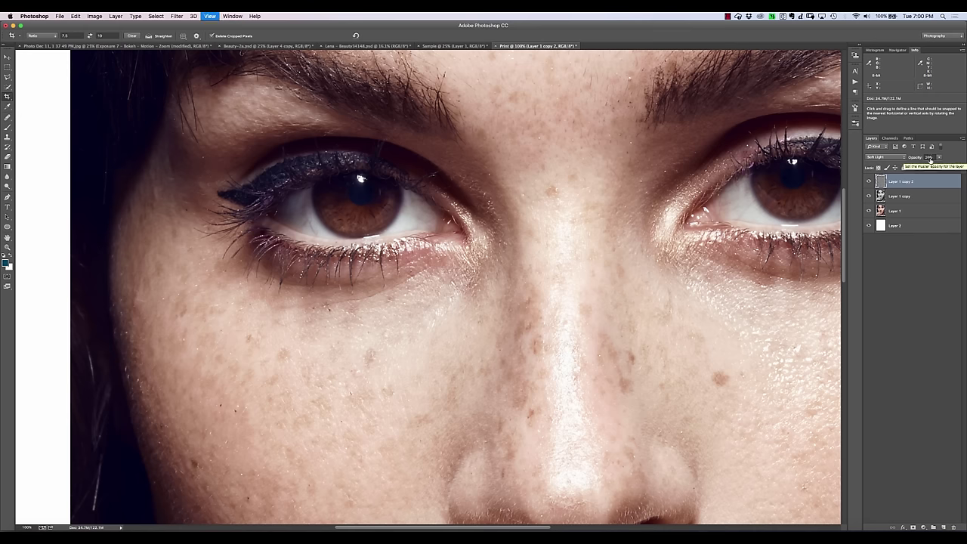
pyautogui.press('super+minus')
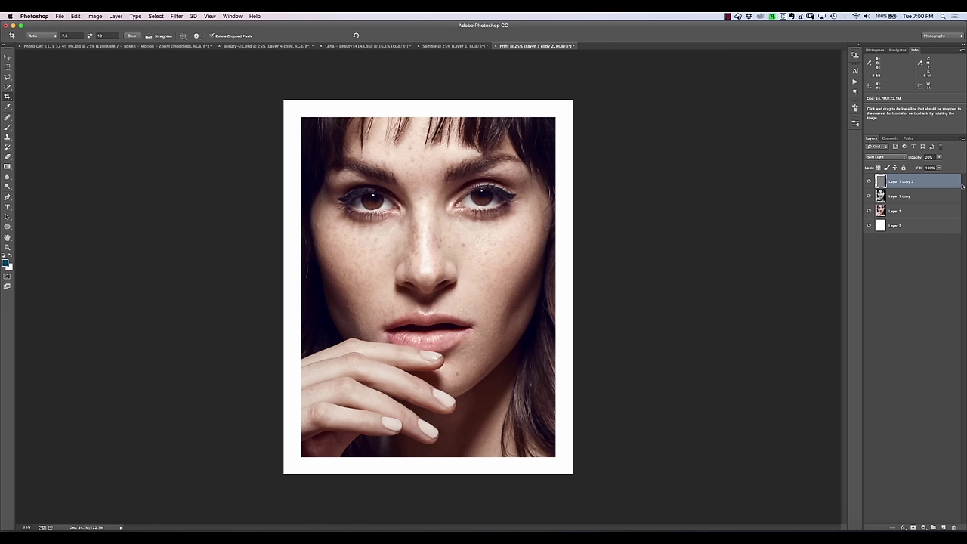
pyautogui.press('super+alt+shift+e')
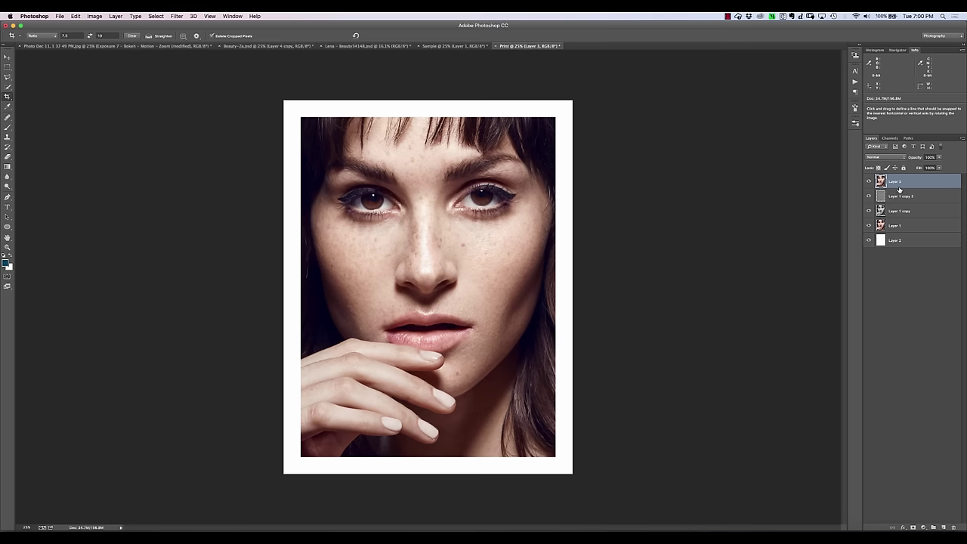
pyautogui.click(176, 15)
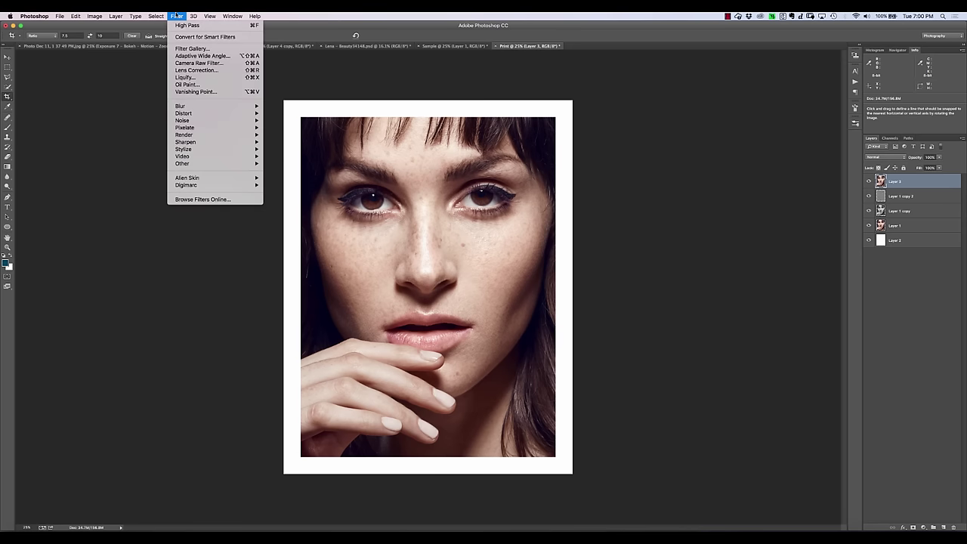
pyautogui.moveTo(249, 150)
pyautogui.moveTo(255, 180)
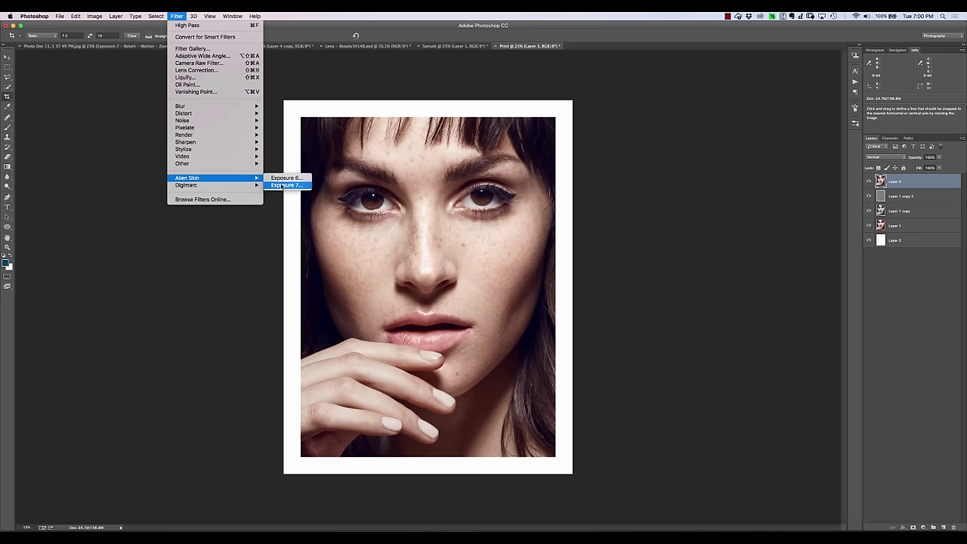
pyautogui.click(242, 264)
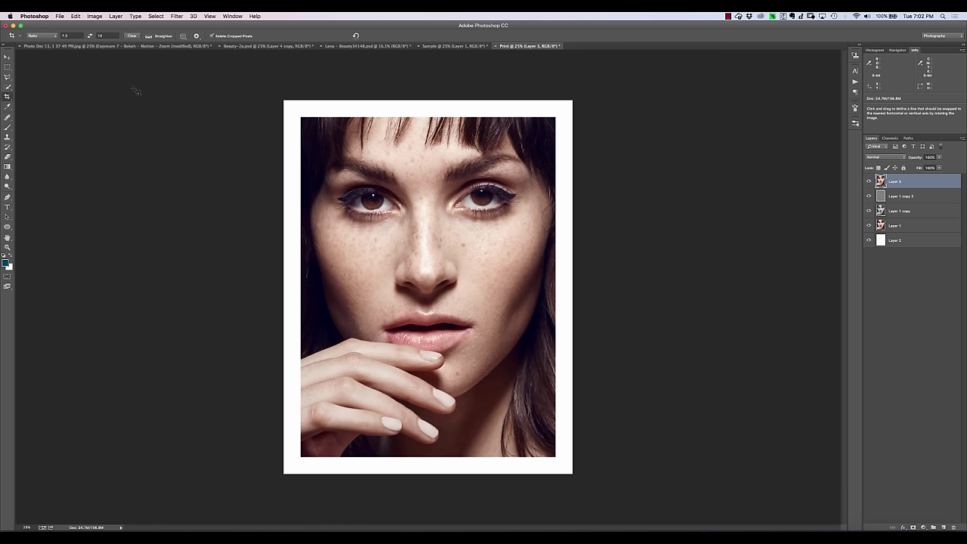
pyautogui.click(75, 16)
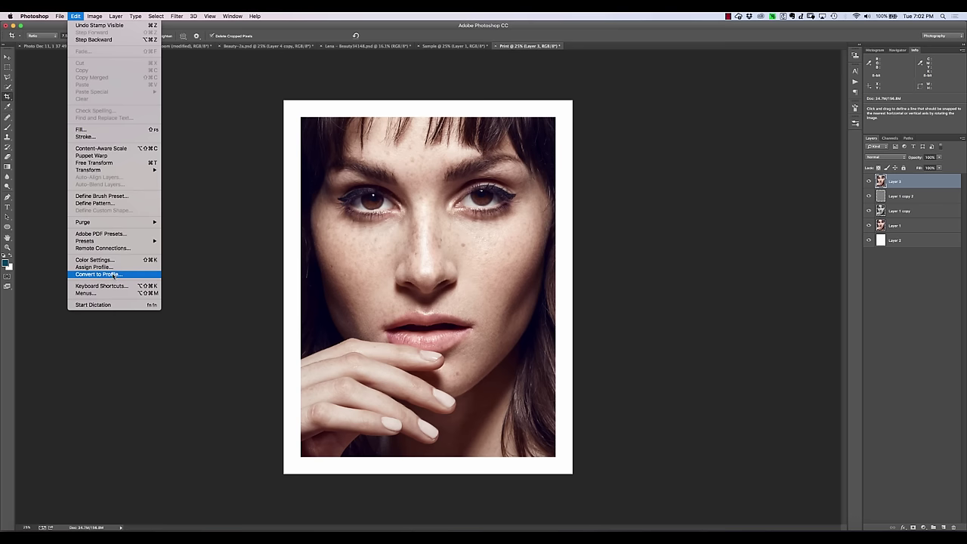
pyautogui.click(110, 276)
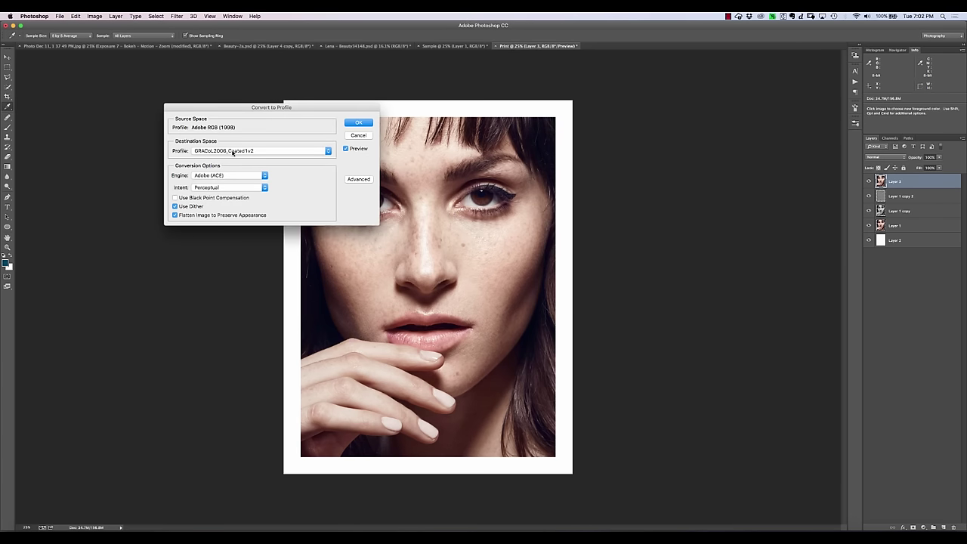
pyautogui.click(358, 135)
pyautogui.press('c')
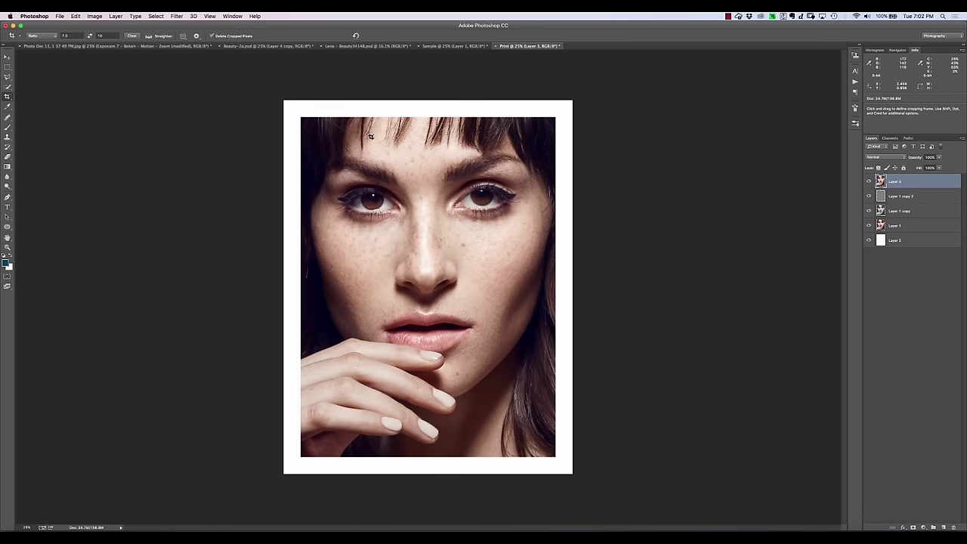
# Preview assigning the SC-P800 Series Ultra Premium Photo Paper Luster profile to the portrait, and cancel the assignment.
pyautogui.click(76, 15)
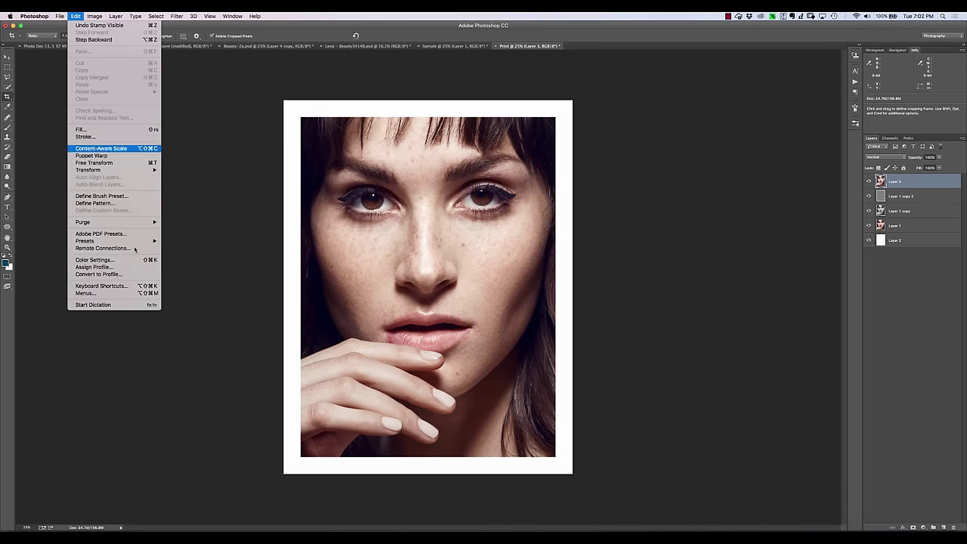
pyautogui.click(93, 267)
pyautogui.click(256, 179)
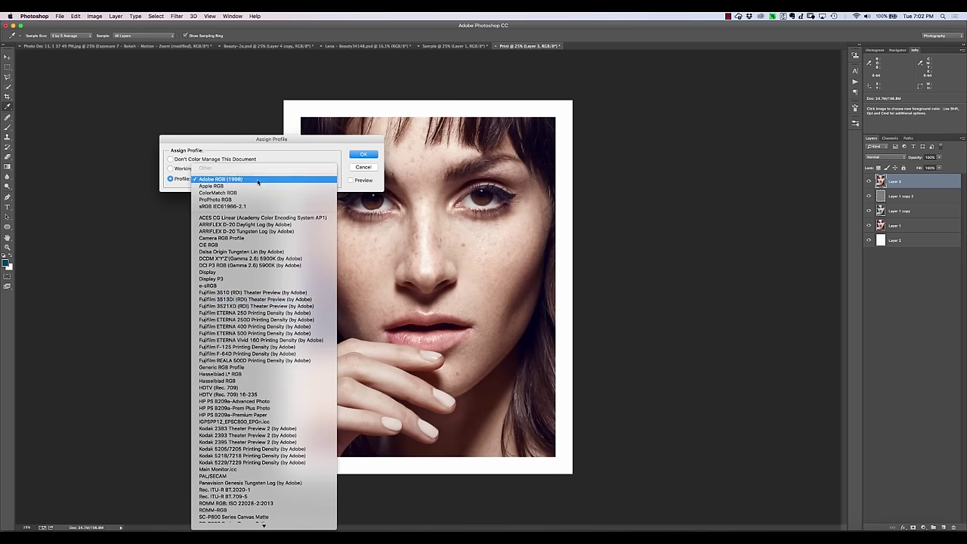
pyautogui.scroll(-5, 261, 342)
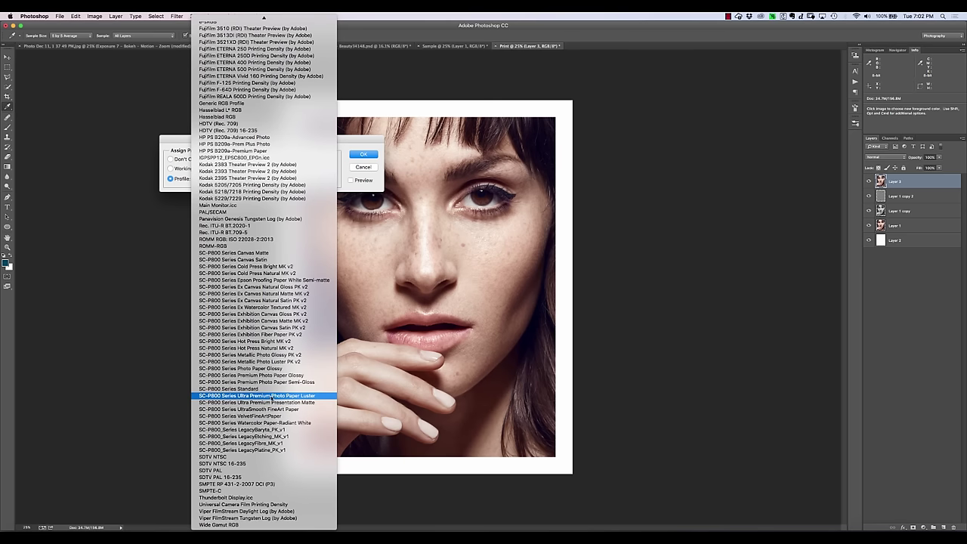
pyautogui.click(272, 396)
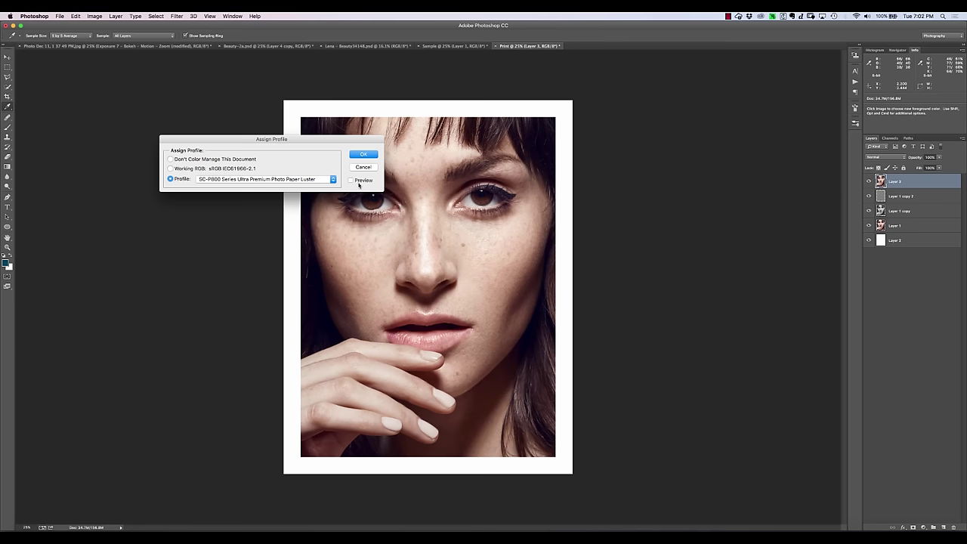
pyautogui.click(357, 181)
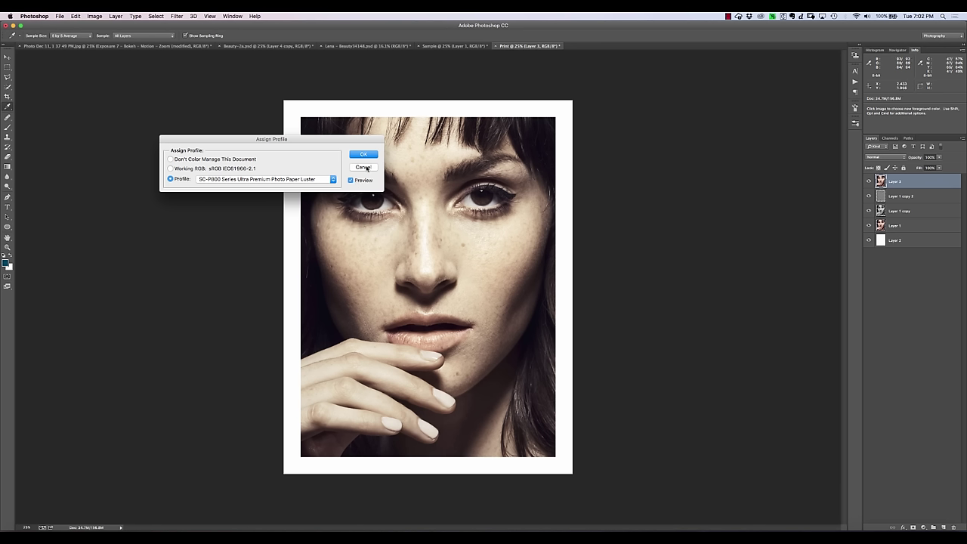
pyautogui.click(364, 166)
pyautogui.press('c')
# Start converting the document's color profile with GRACoL2006_Coated1v2 as the destination space.
pyautogui.click(95, 16)
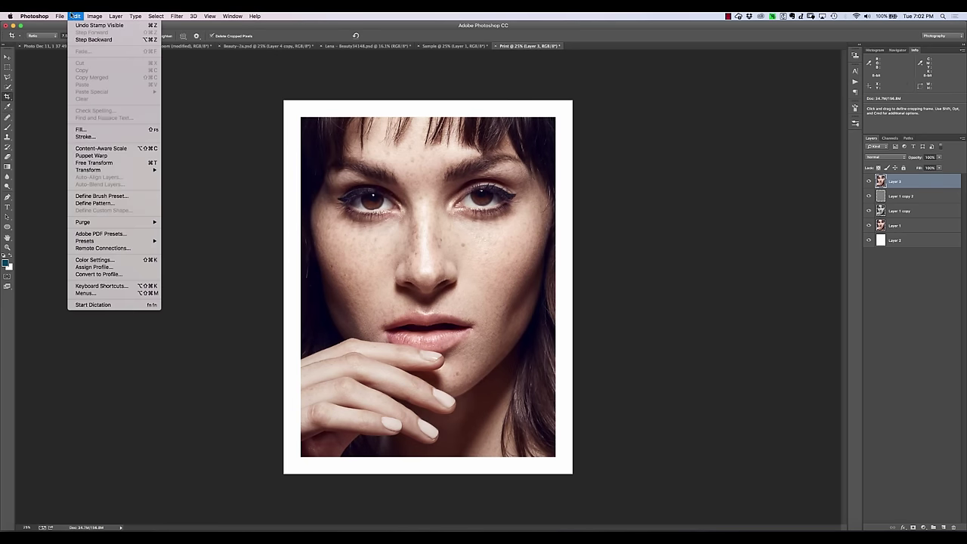
pyautogui.click(114, 273)
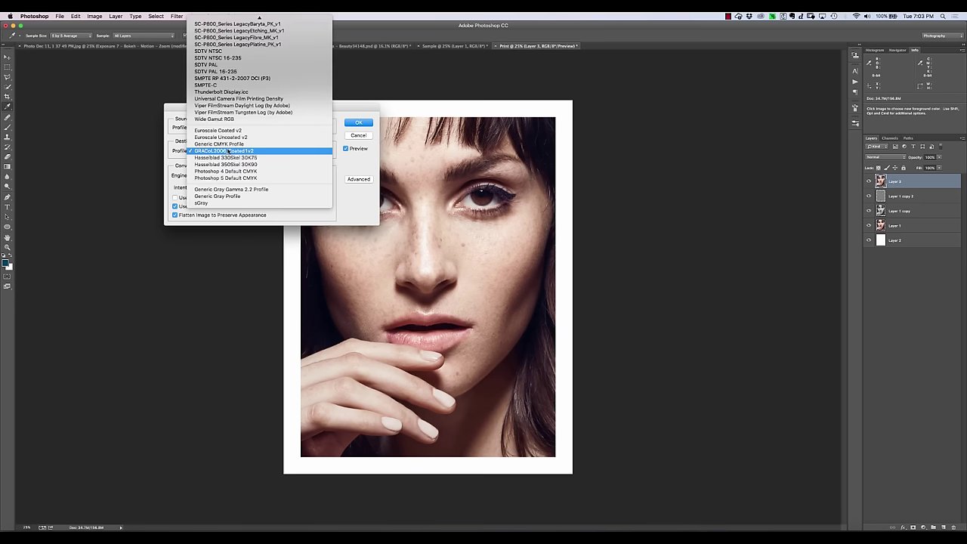
pyautogui.click(229, 151)
pyautogui.click(225, 152)
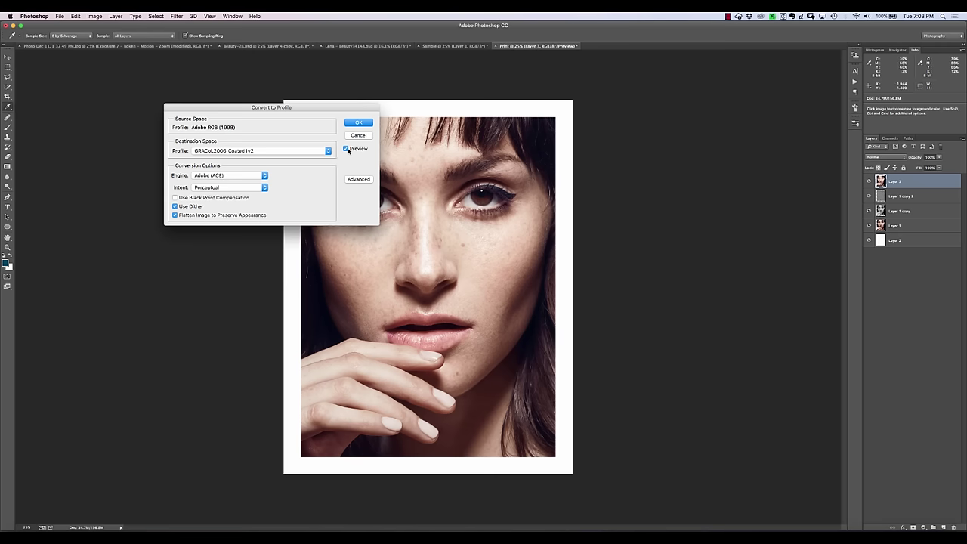
# Compare the portrait's colors with the profile conversion preview off and on.
pyautogui.click(346, 149)
pyautogui.click(346, 149)
pyautogui.click(346, 148)
pyautogui.click(346, 149)
pyautogui.click(346, 149)
pyautogui.click(346, 149)
pyautogui.click(346, 149)
pyautogui.click(345, 149)
# Convert the portrait to the GRACoL2006_Coated1v2 profile with Perceptual intent, dithering and flattening enabled.
pyautogui.click(207, 199)
pyautogui.click(208, 187)
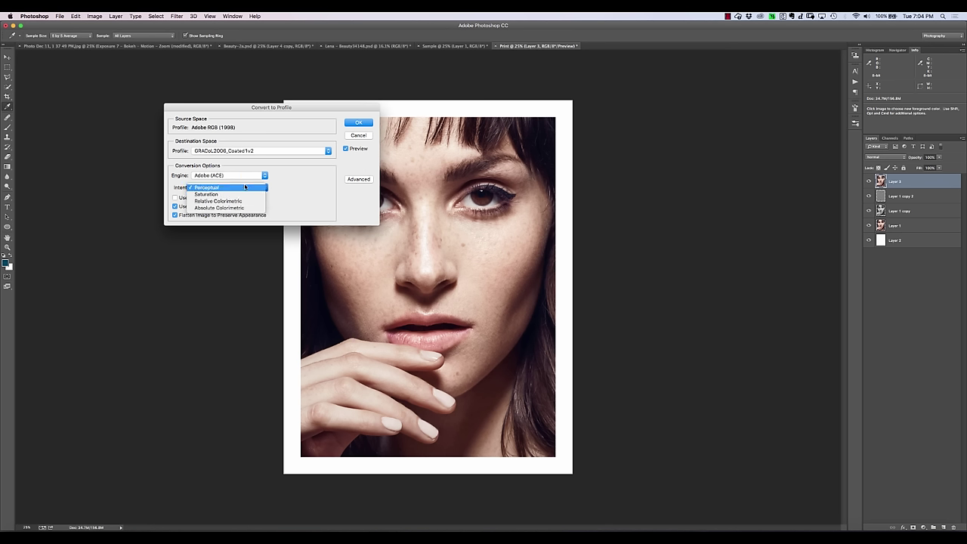
pyautogui.click(292, 185)
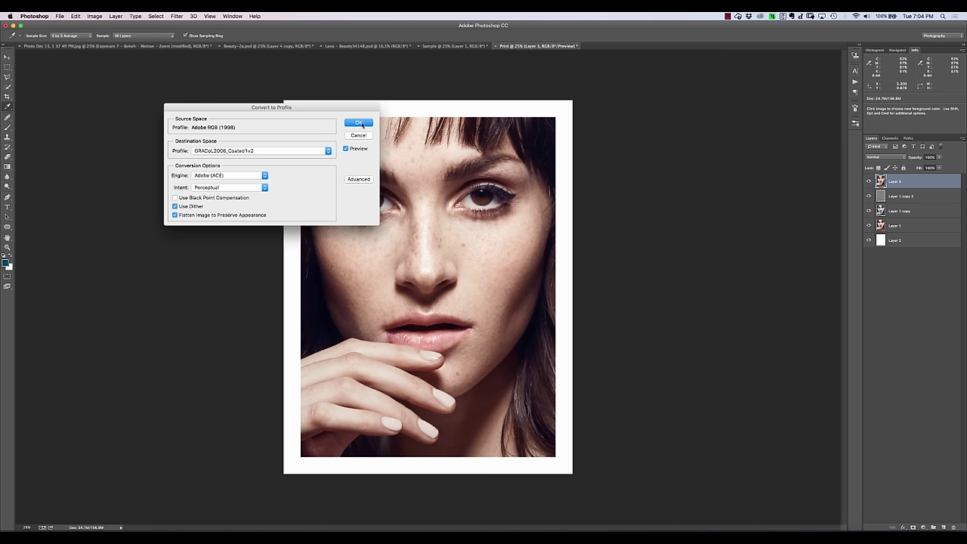
pyautogui.click(359, 123)
pyautogui.press('c')
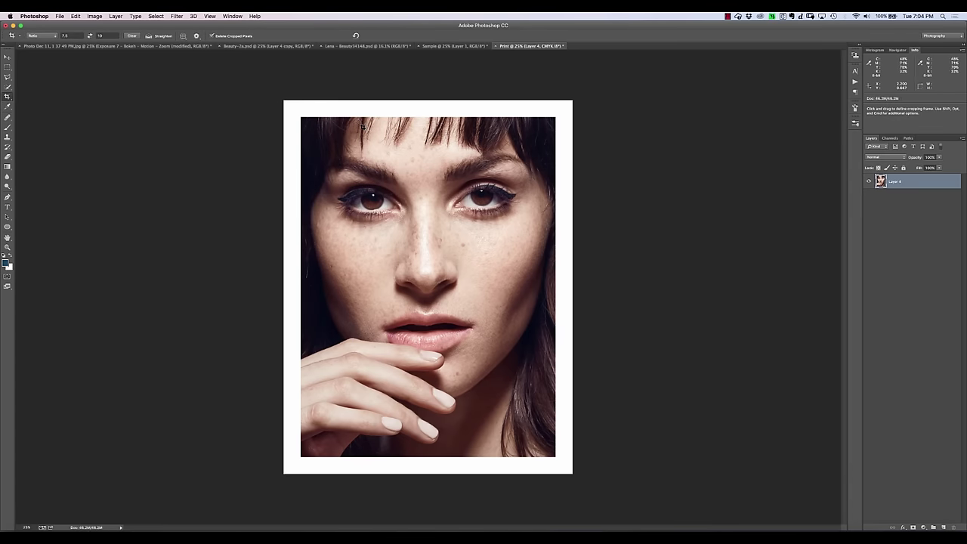
# Check the converted portrait's color mode and inspect its individual color channels.
pyautogui.click(94, 16)
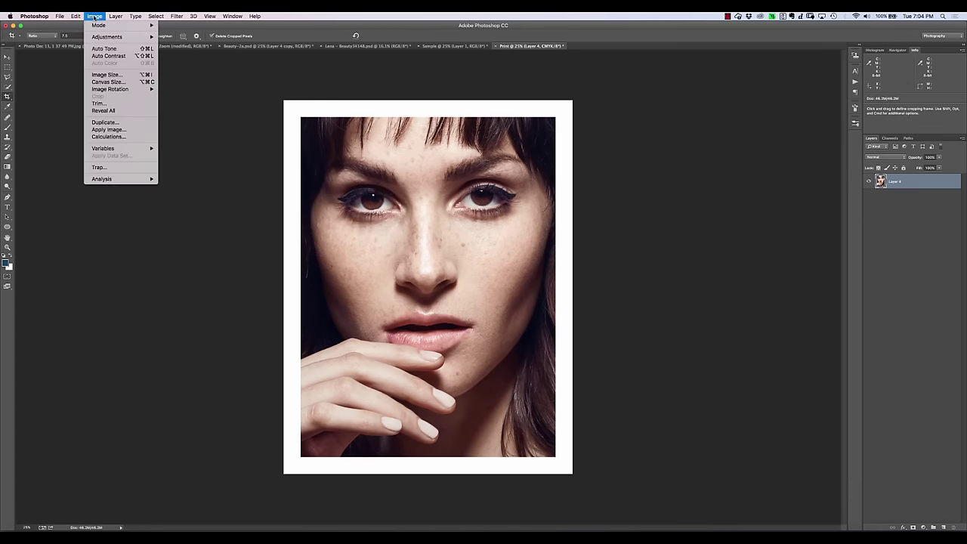
pyautogui.moveTo(102, 26)
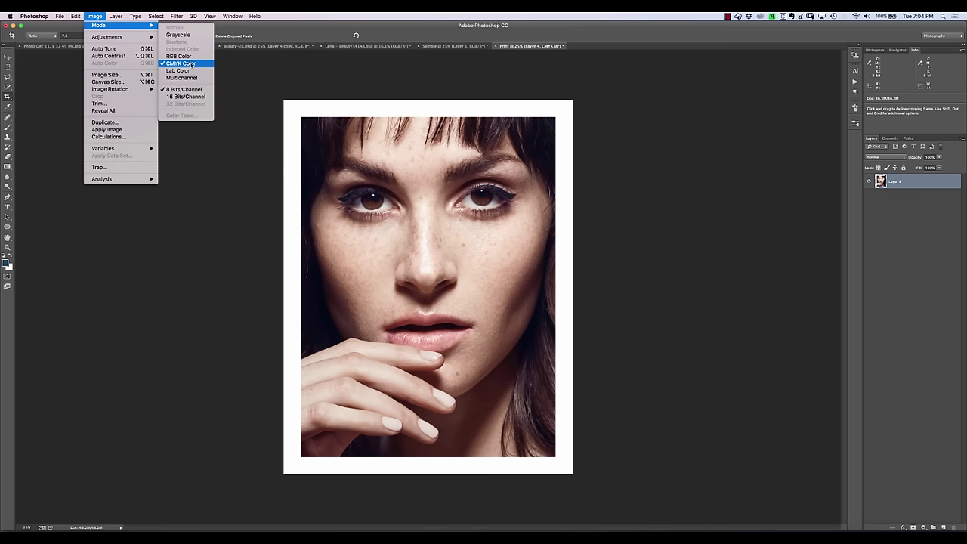
pyautogui.click(732, 165)
pyautogui.click(889, 138)
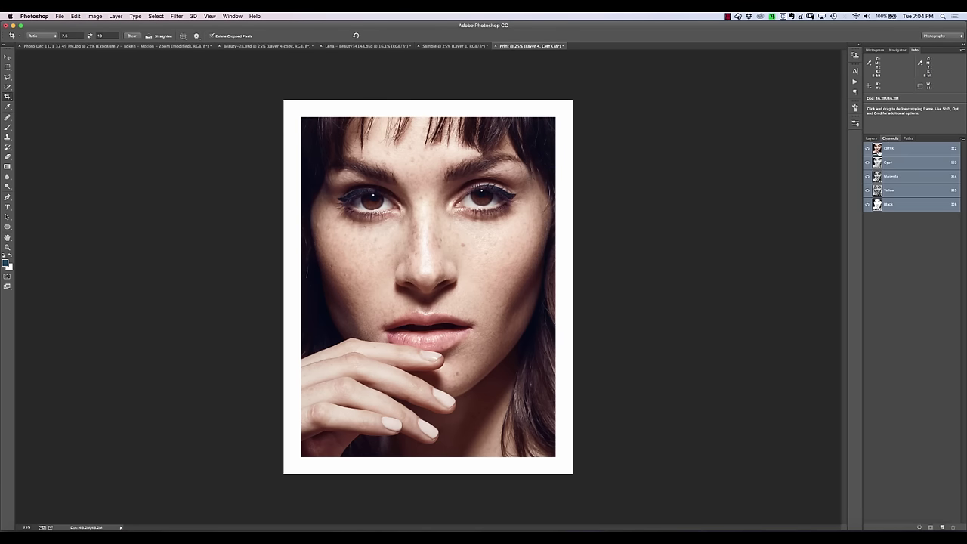
pyautogui.click(871, 138)
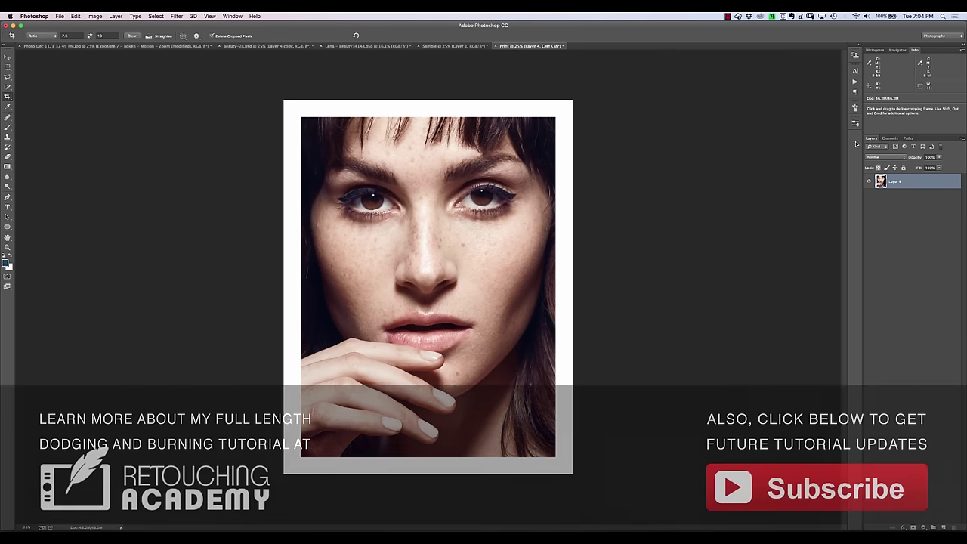
# Undo the profile conversion to restore the layered version, and check the document's color mode.
pyautogui.press('super+z')
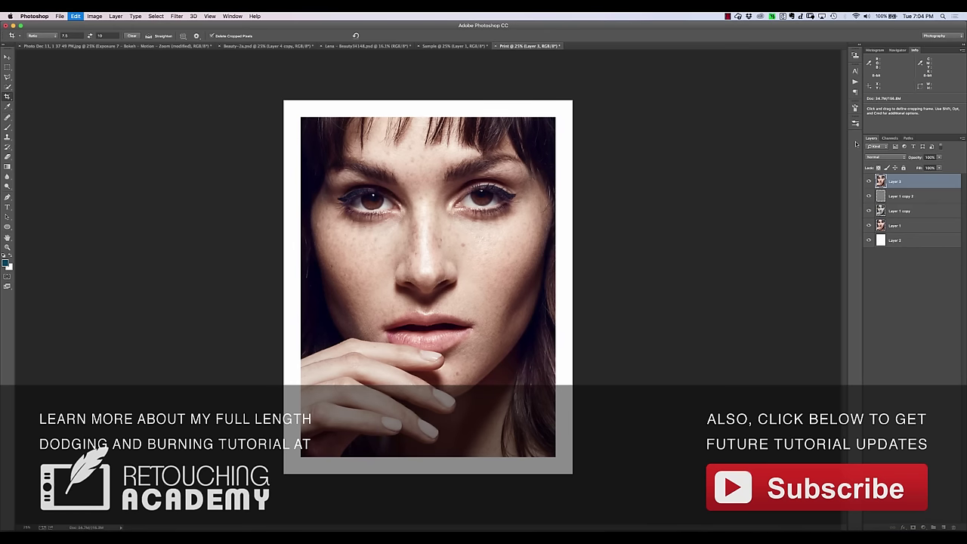
pyautogui.press('super+z')
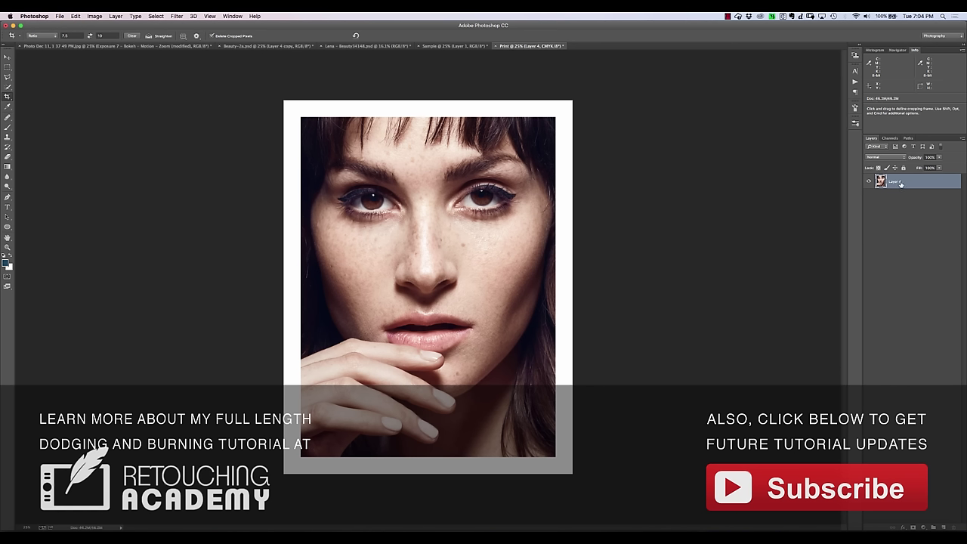
pyautogui.press('super+z')
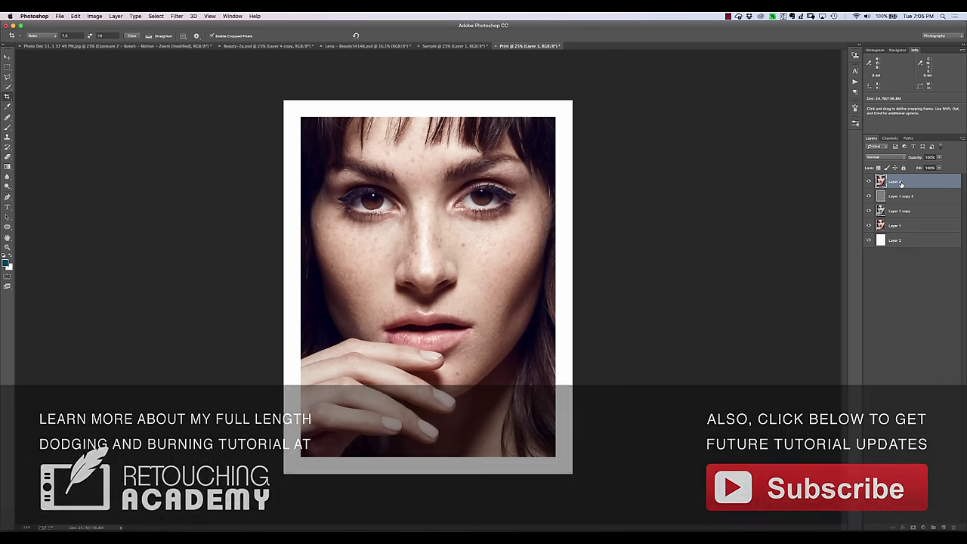
pyautogui.click(99, 16)
pyautogui.moveTo(113, 25)
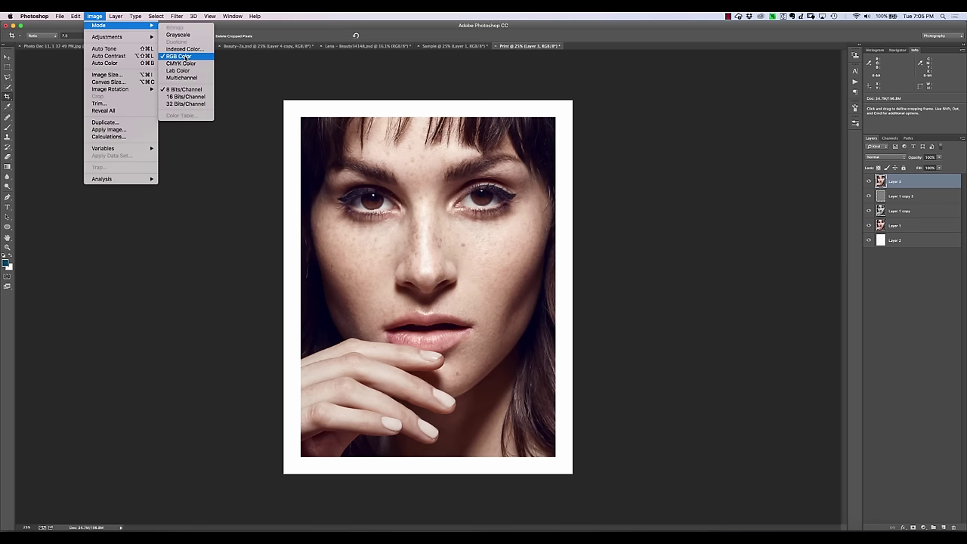
pyautogui.click(186, 195)
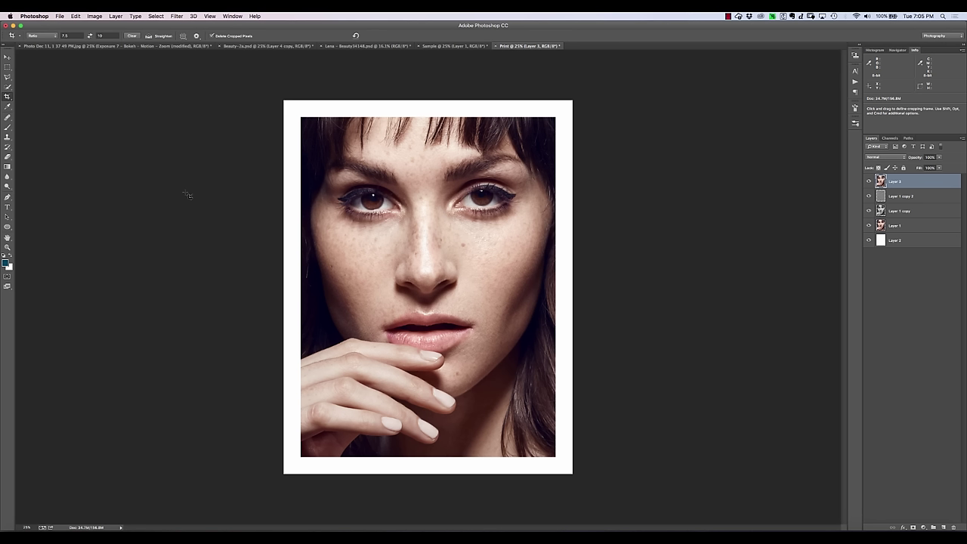
# Open the print setup for the portrait and review the color handling options, keeping Printer Manages Colors.
pyautogui.press('super')
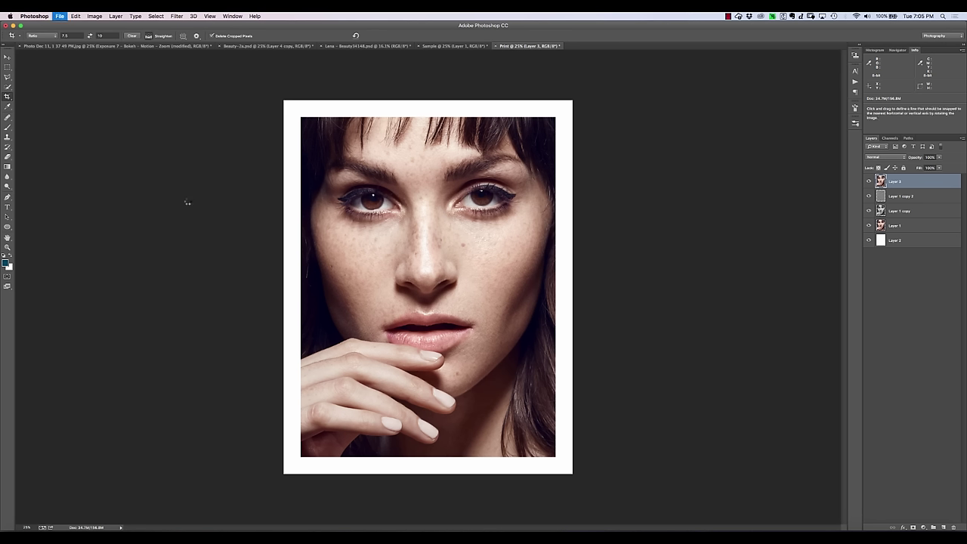
pyautogui.press('super+p')
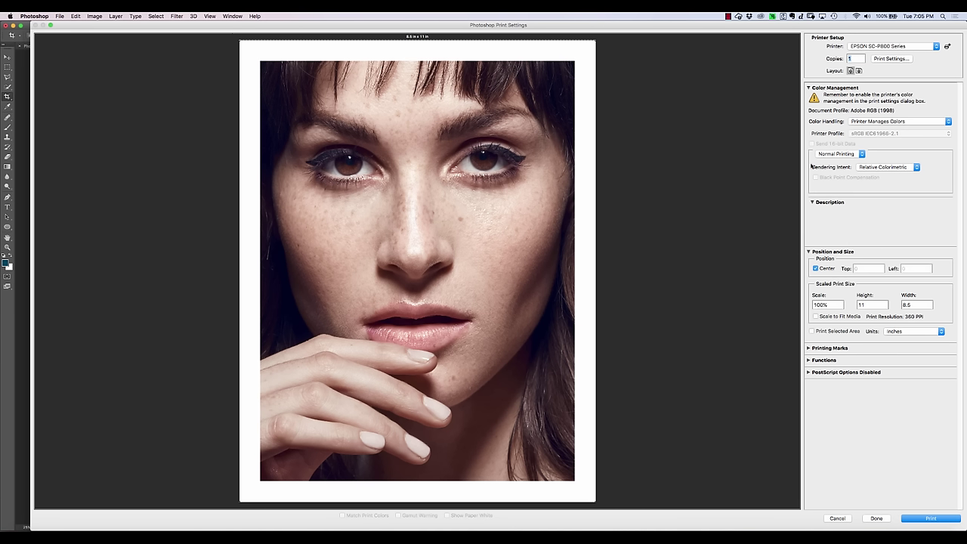
pyautogui.moveTo(883, 176)
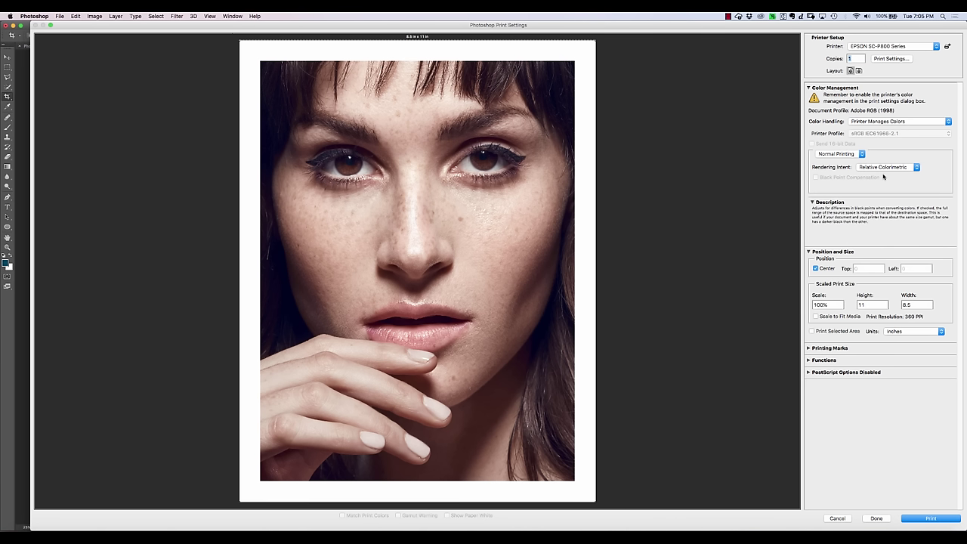
pyautogui.click(895, 121)
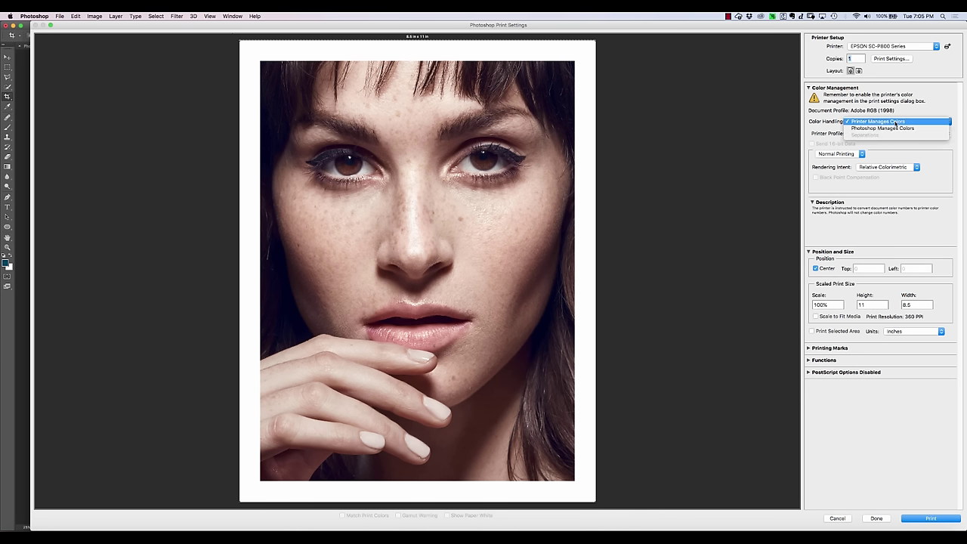
pyautogui.click(928, 103)
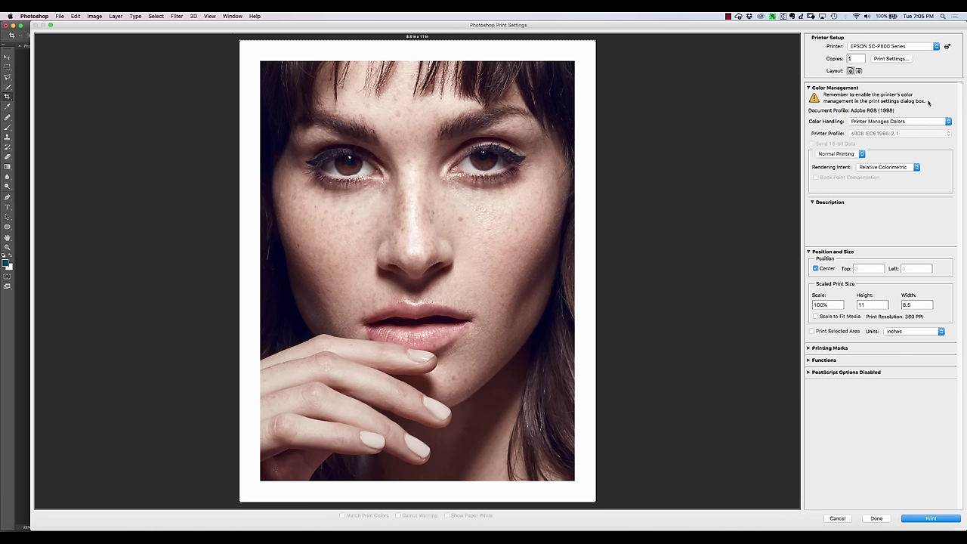
# Keep the EPSON SC-P800 Series as printer, open its print settings and review the available option categories.
pyautogui.moveTo(913, 122)
pyautogui.click(874, 47)
pyautogui.click(872, 47)
pyautogui.click(893, 60)
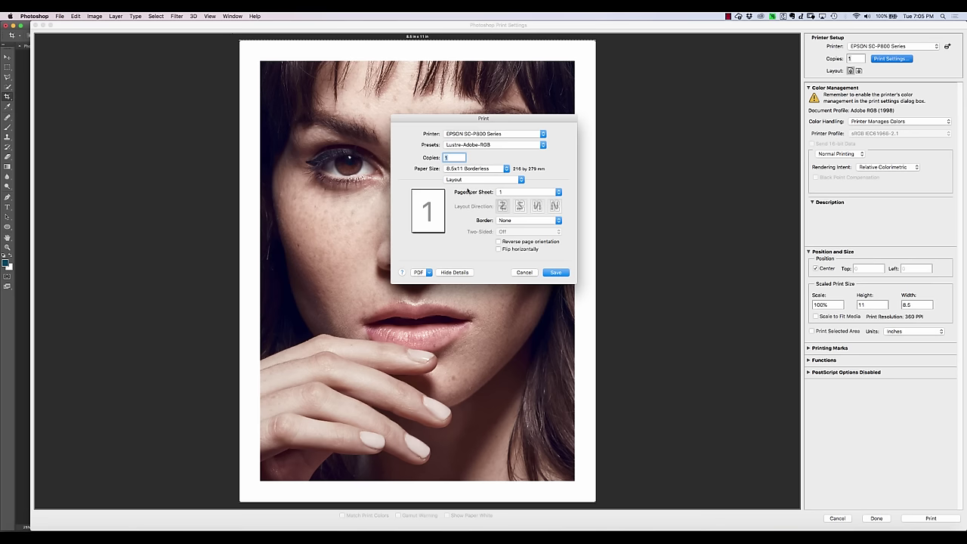
pyautogui.click(466, 181)
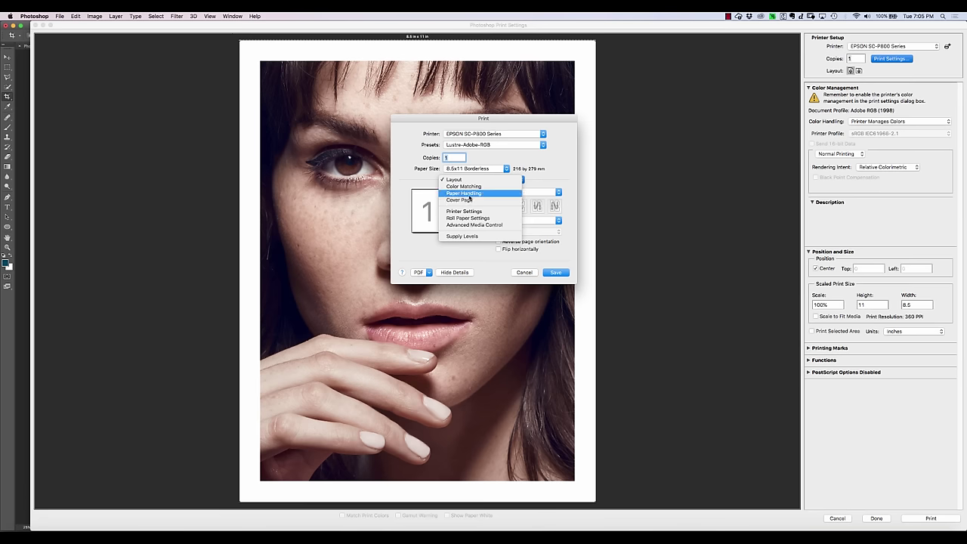
pyautogui.click(476, 170)
# Review the available paper sizes and open the custom paper size manager.
pyautogui.click(476, 171)
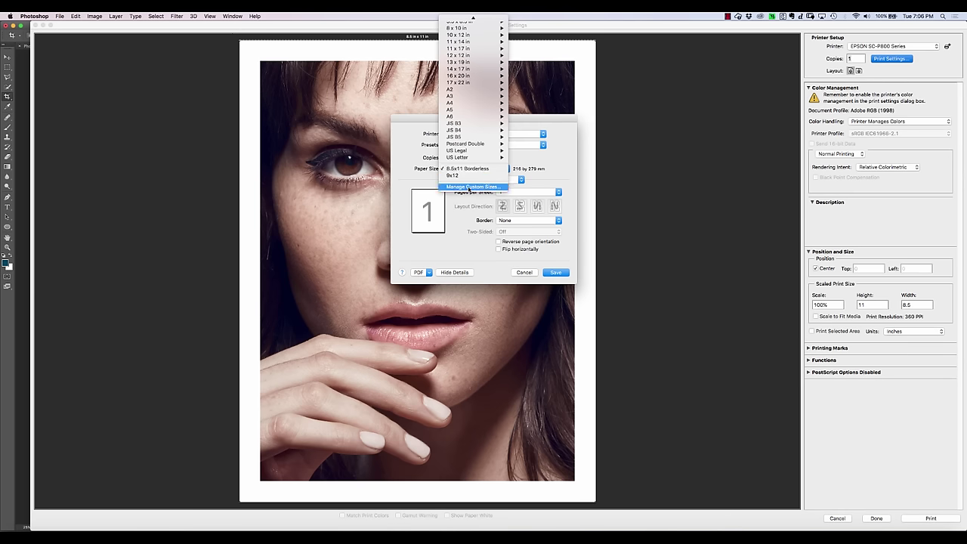
pyautogui.scroll(-1, 470, 189)
pyautogui.click(472, 182)
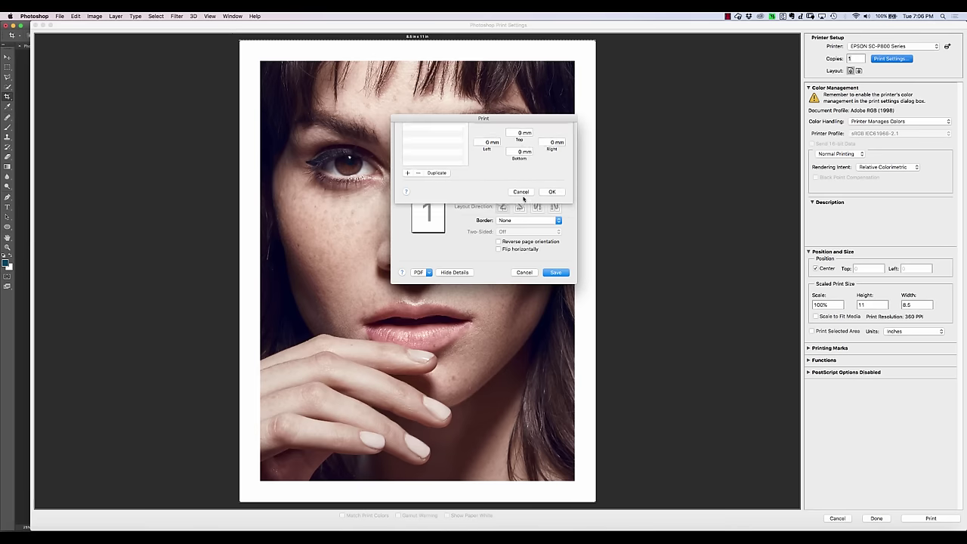